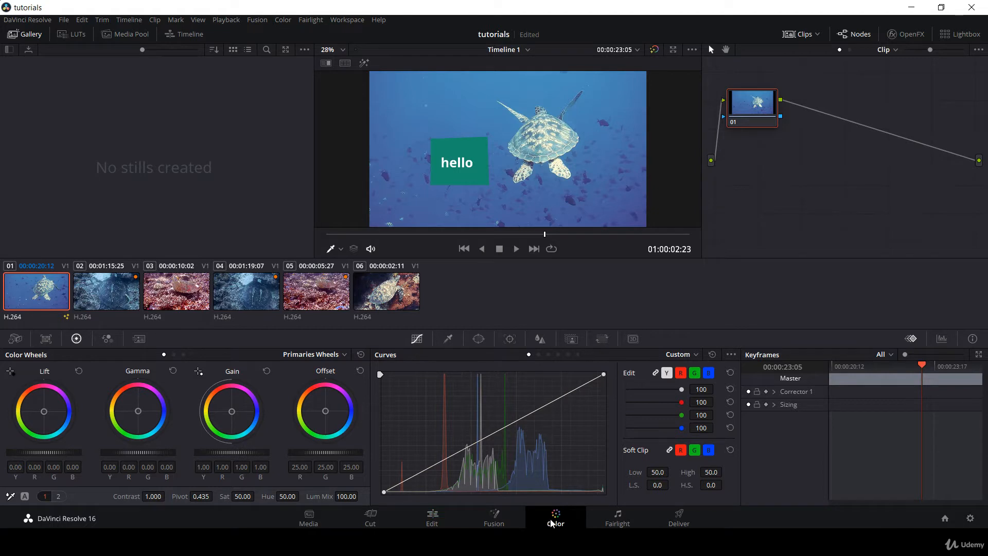
- Move the playhead to another clip on the Edit page, compare it on the Cut page, and end on the Color page
click(431, 519)
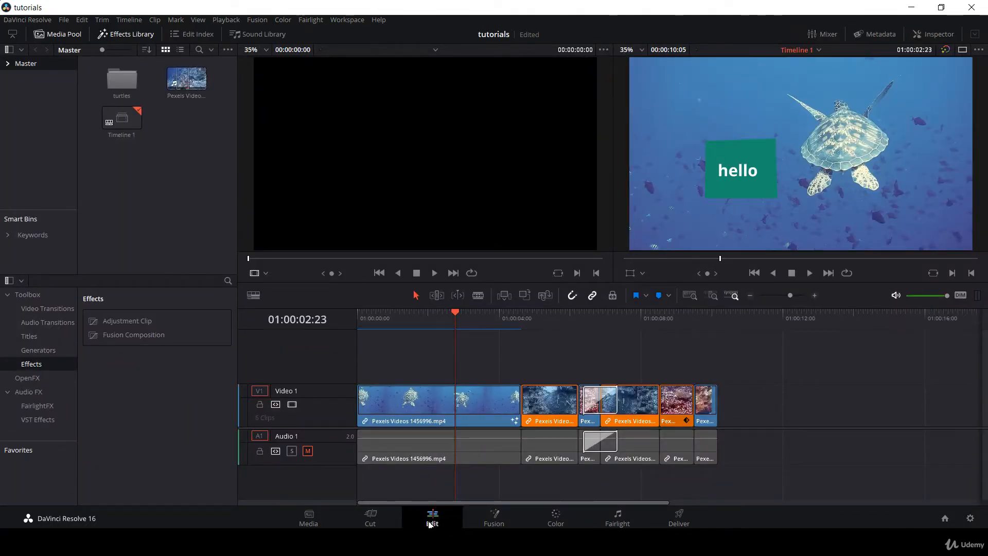
drag(519, 315, 640, 320)
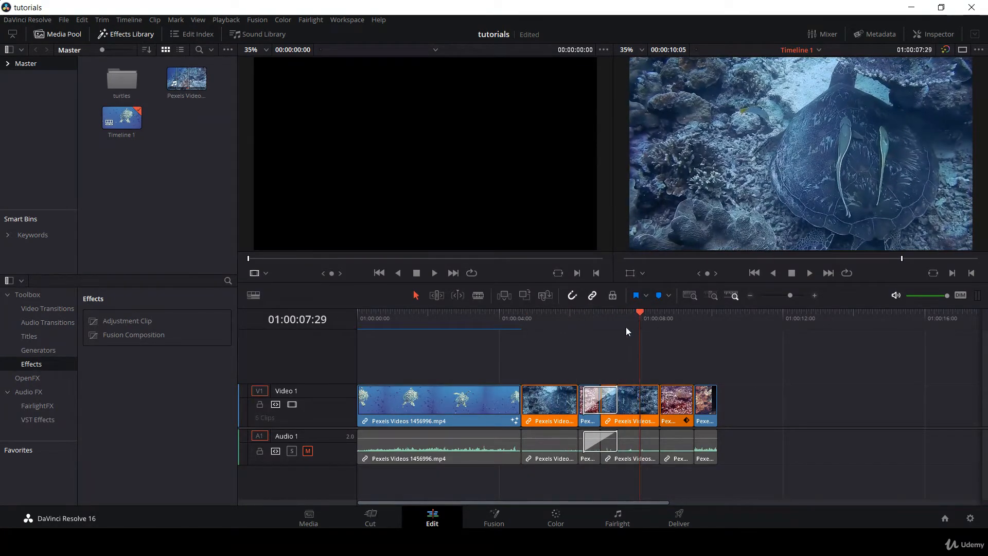
click(378, 516)
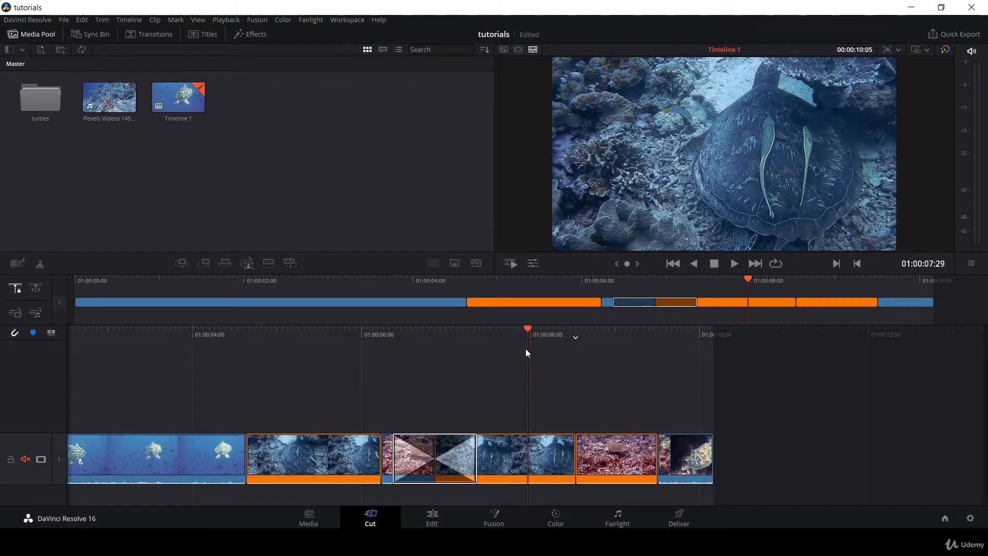
drag(530, 334, 577, 339)
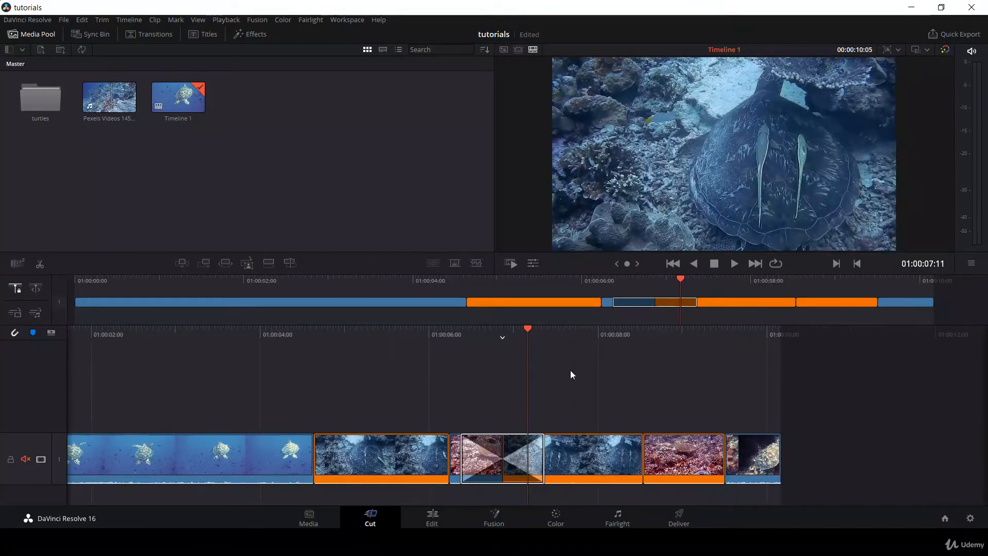
click(443, 516)
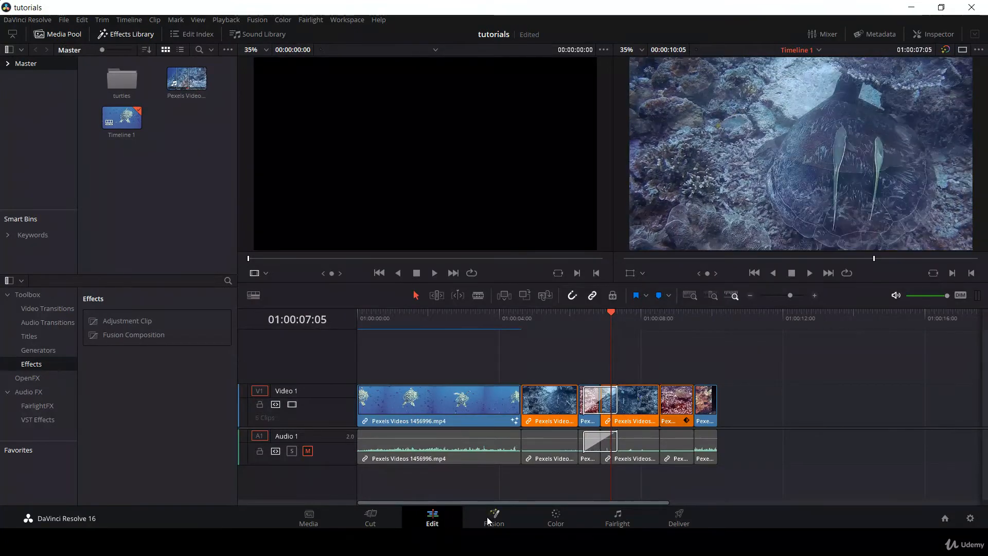
click(552, 518)
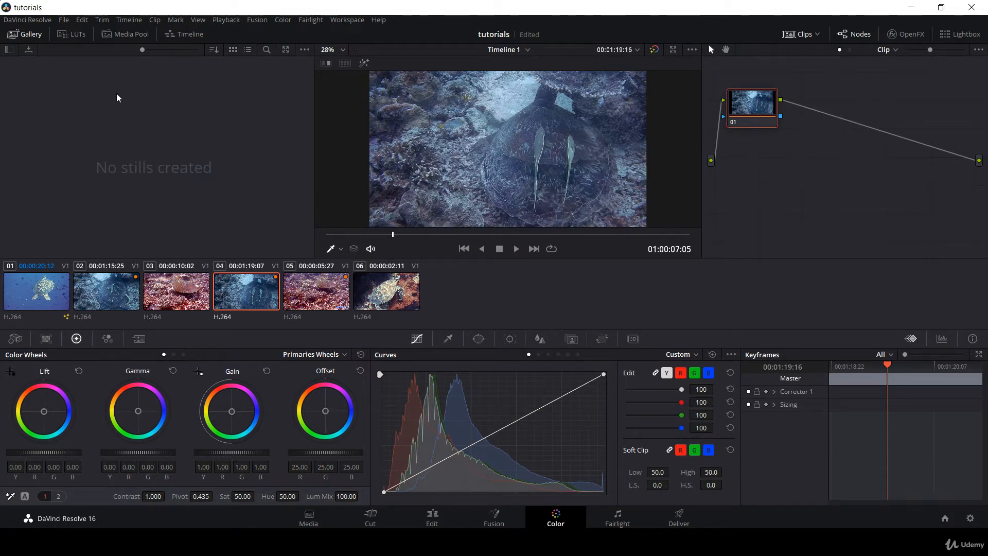
- Look at the media pool and the mini timeline on the Color page, restore the gallery-only layout, and move the playhead to 01:00:06:21
click(125, 36)
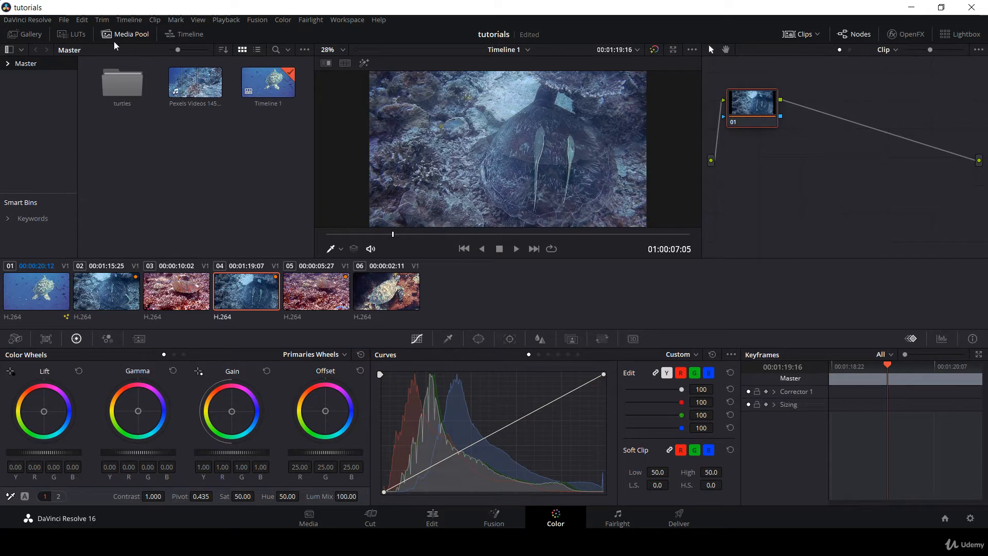
click(31, 35)
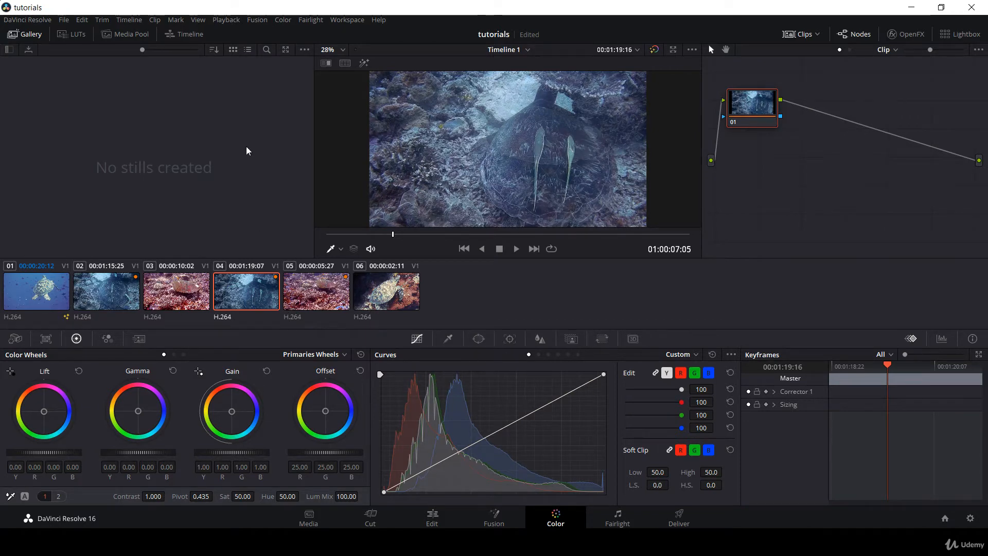
click(189, 35)
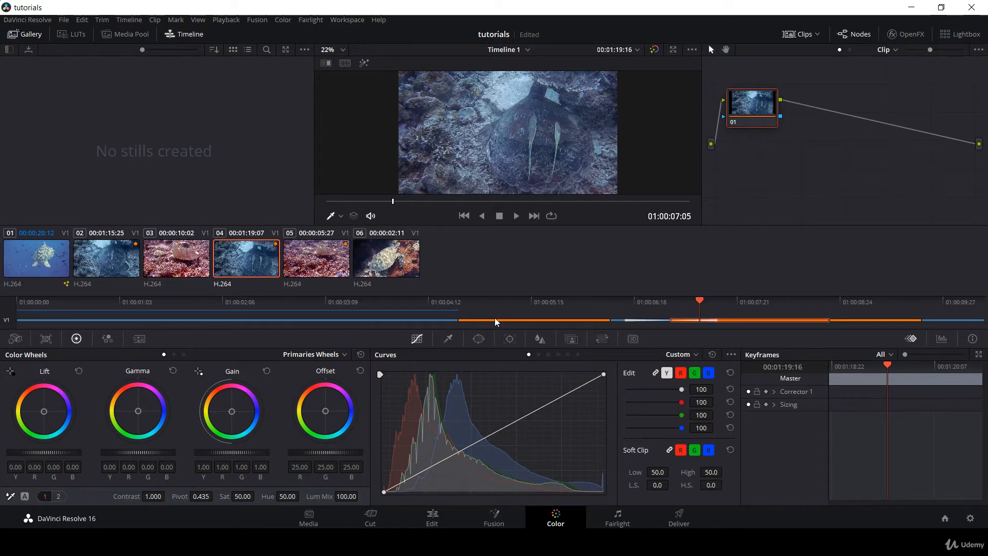
drag(700, 302, 656, 305)
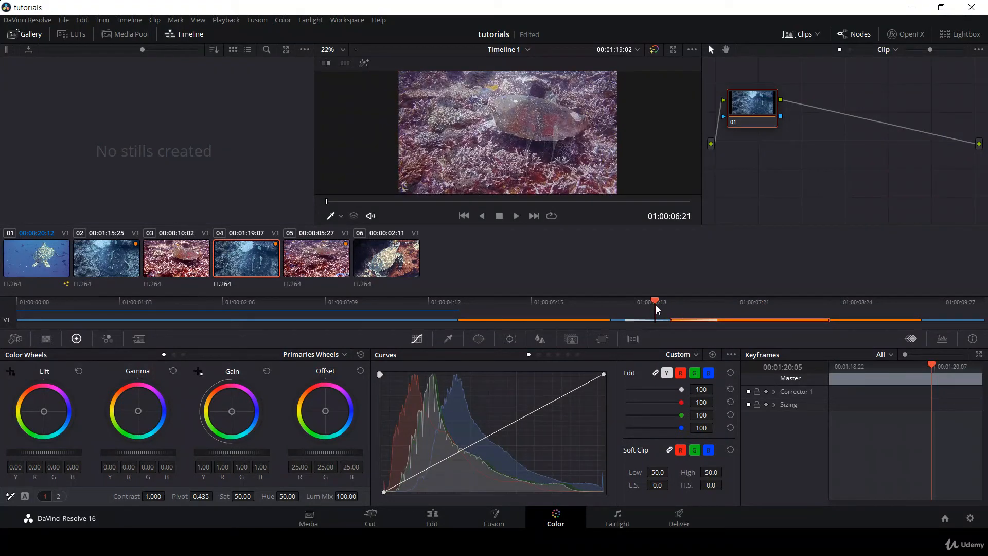
click(198, 33)
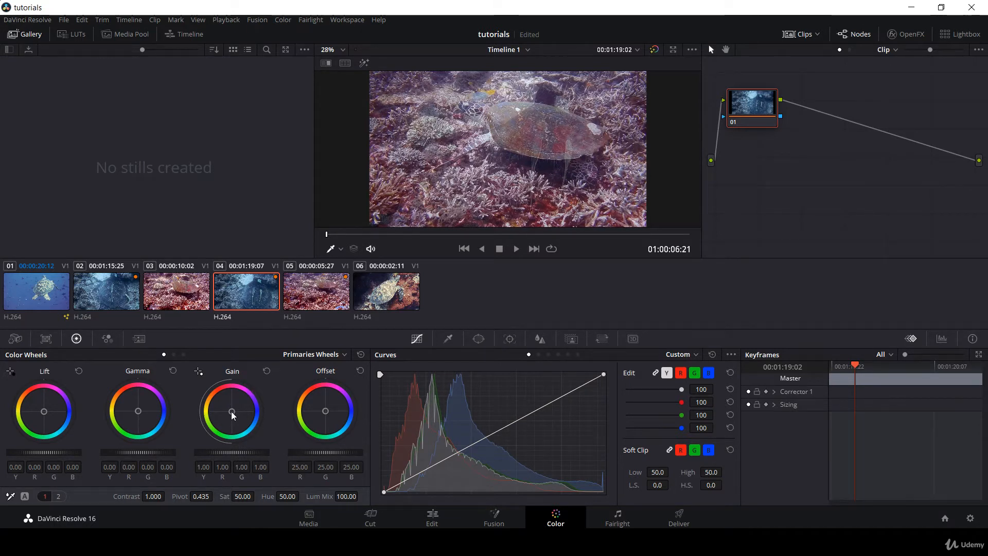
- Try a green shift on clip 04's Gain color balance, reset it, and raise the master gain to 1.40
drag(233, 411, 225, 417)
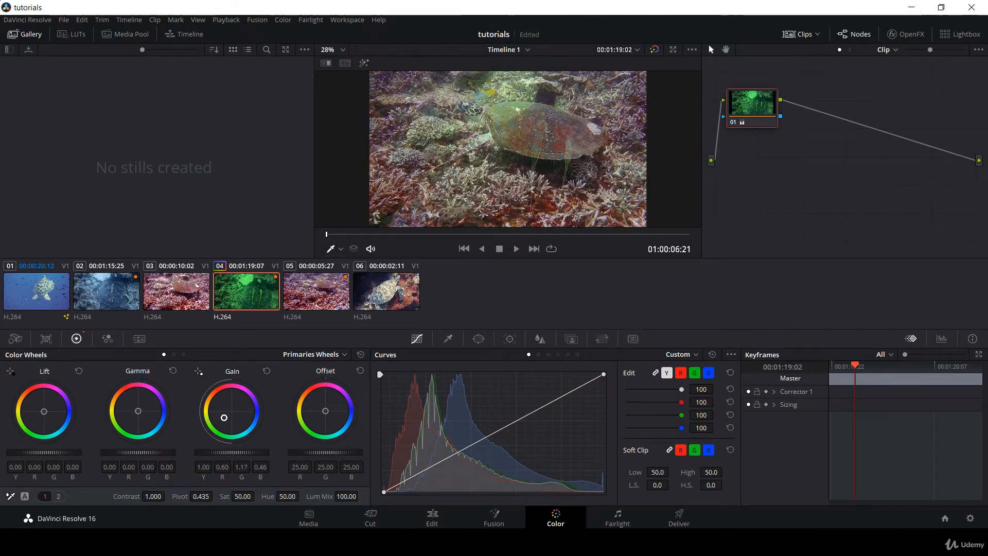
double_click(225, 418)
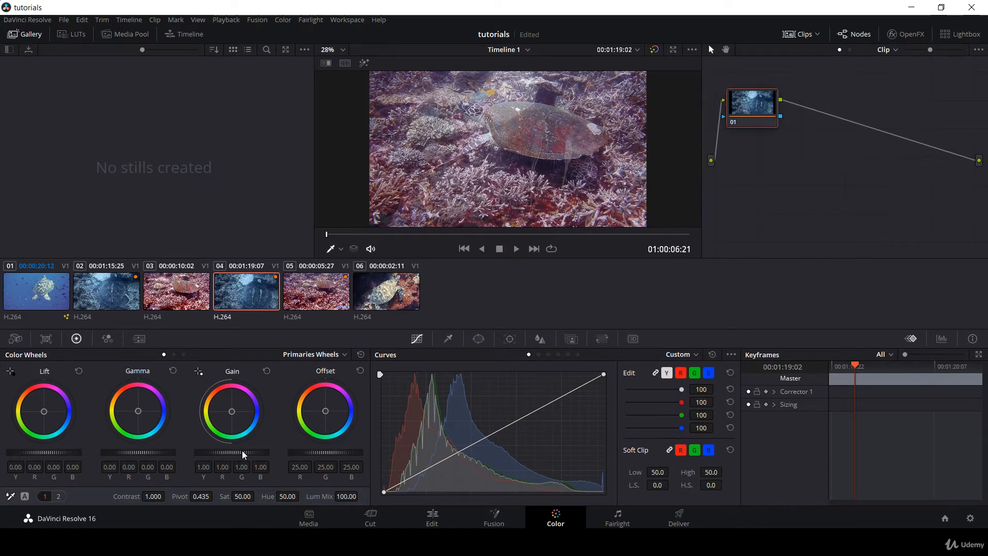
drag(232, 453, 290, 453)
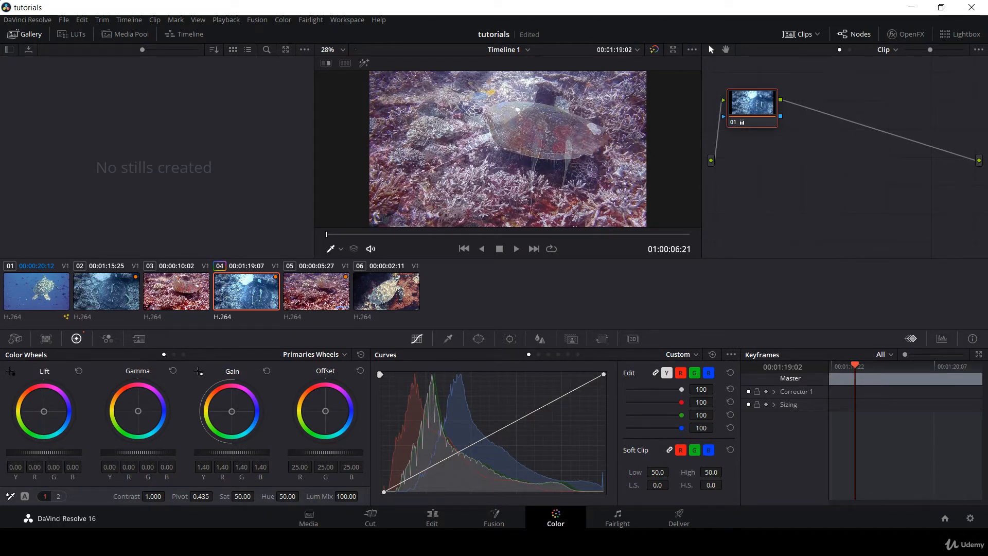
- Try small lift, saturation and curve white point adjustments on clip 04, returning lift to 0.00 and saturation to 50.00
mouse_move(50, 453)
mouse_down()
mouse_move(32, 453)
mouse_move(52, 453)
mouse_up()
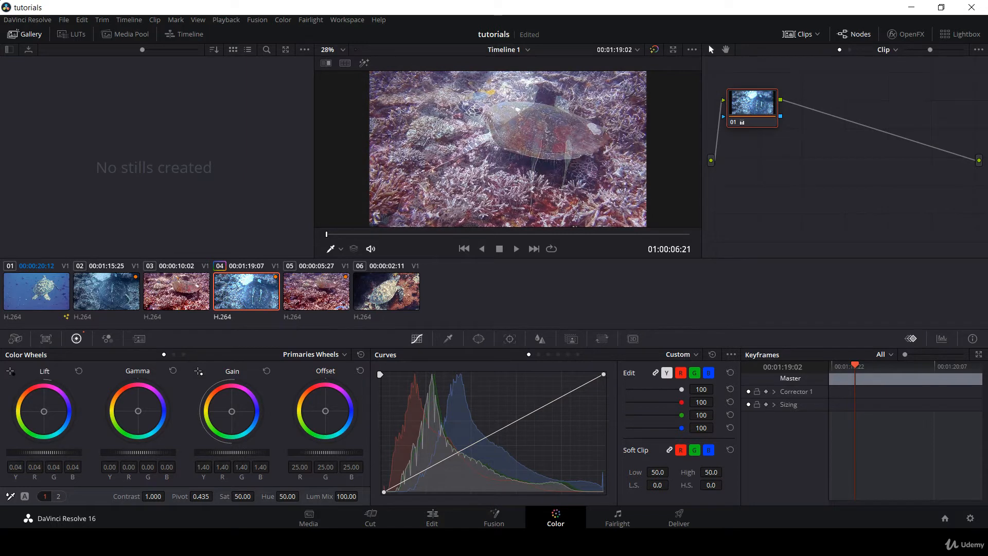
drag(52, 453, 48, 453)
drag(239, 495, 257, 496)
mouse_move(606, 373)
mouse_down()
mouse_move(607, 381)
mouse_move(606, 372)
mouse_up()
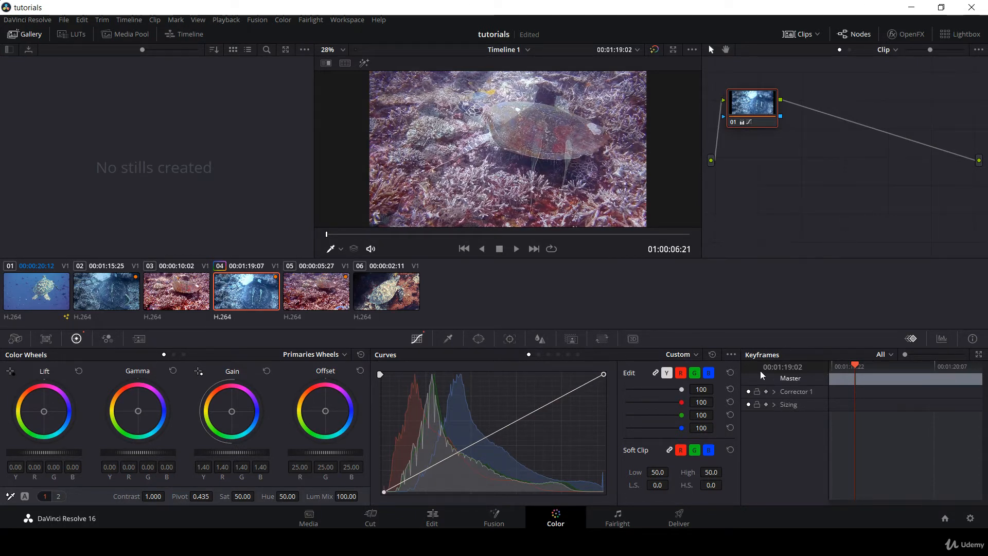
- Display the Waveform scope and scrub through clip 04 to 01:00:08:04 to watch how the levels respond
click(942, 340)
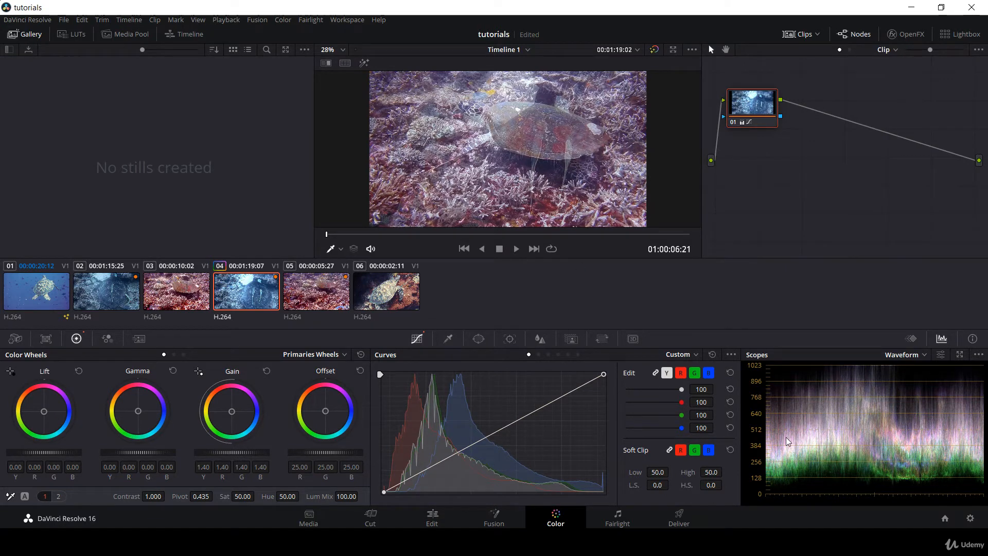
drag(388, 235, 430, 235)
drag(440, 236, 623, 239)
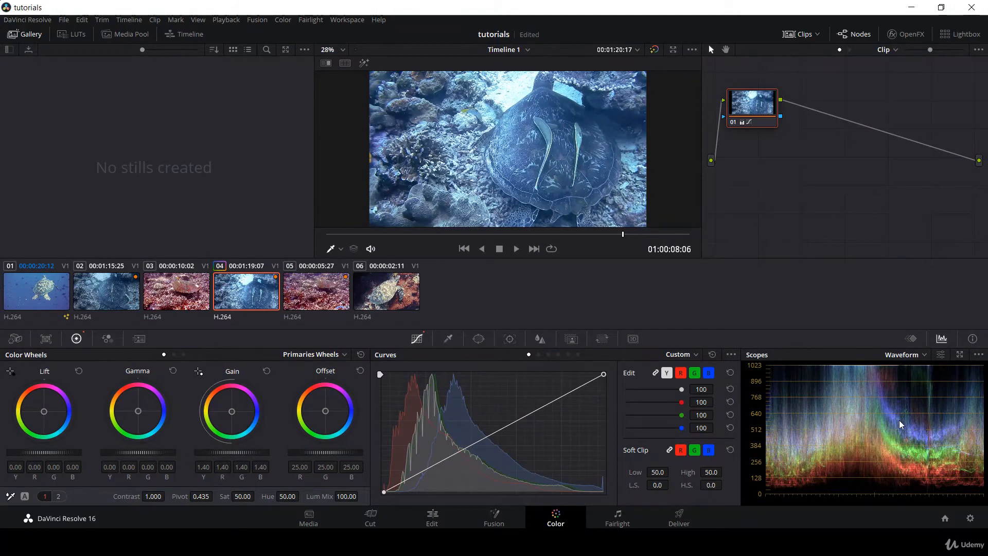
mouse_move(623, 237)
mouse_down()
mouse_move(646, 235)
mouse_move(569, 226)
mouse_move(701, 230)
mouse_move(576, 230)
mouse_move(607, 233)
mouse_up()
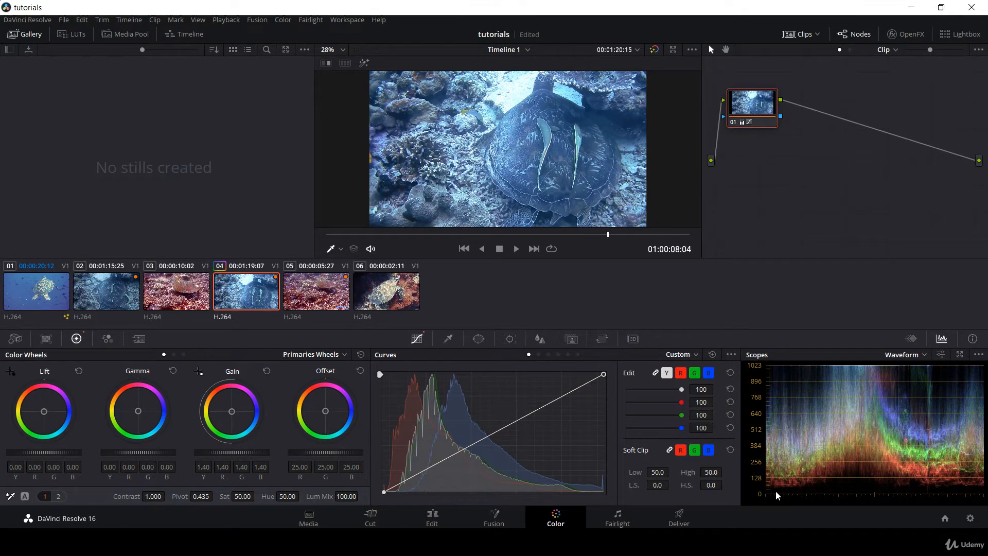
- Set the scope to Parade and scrub clip 04 to 01:00:08:03 to compare its red, green and blue levels
click(924, 356)
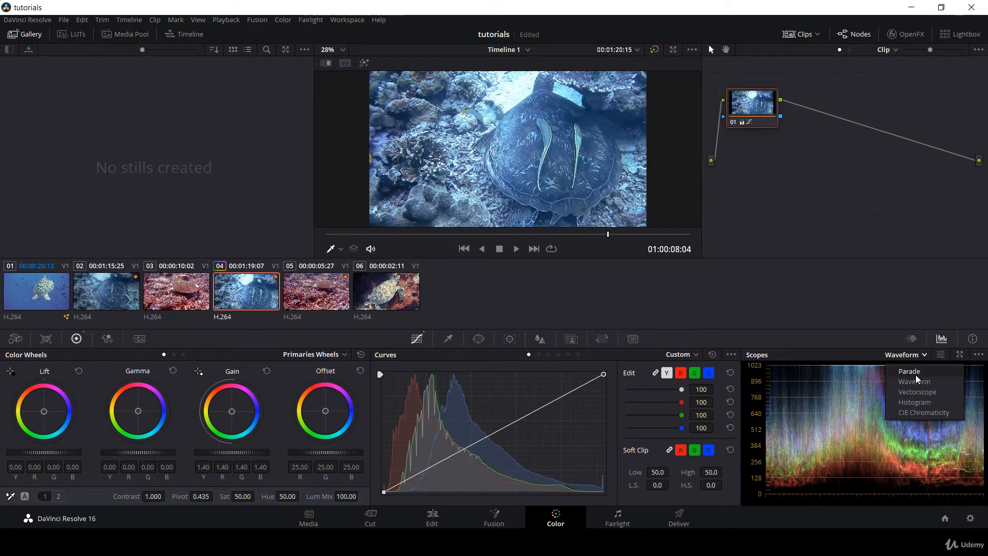
click(916, 373)
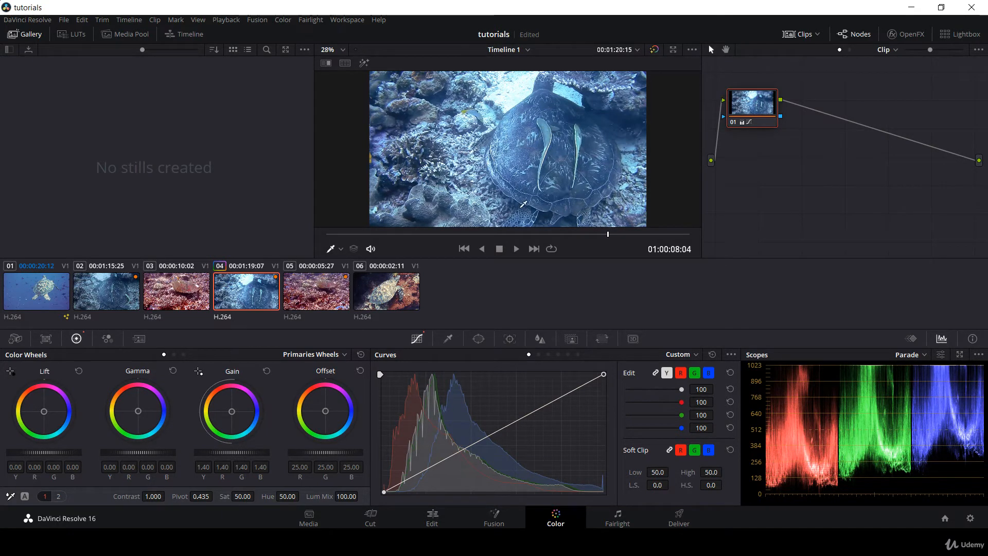
click(563, 234)
drag(563, 234, 598, 239)
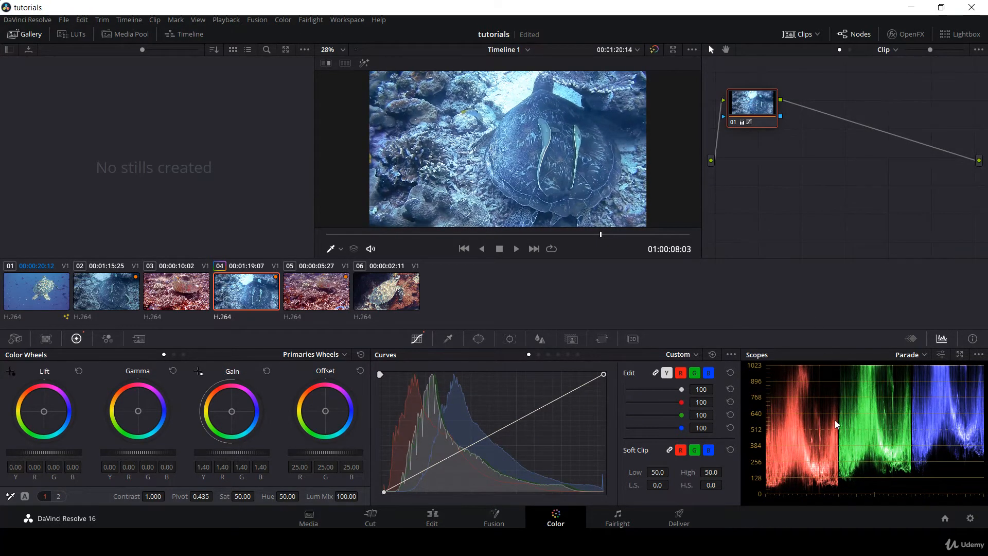
- Check clip 04's color distribution in the Vectorscope, and switch the scope back to Waveform
click(916, 354)
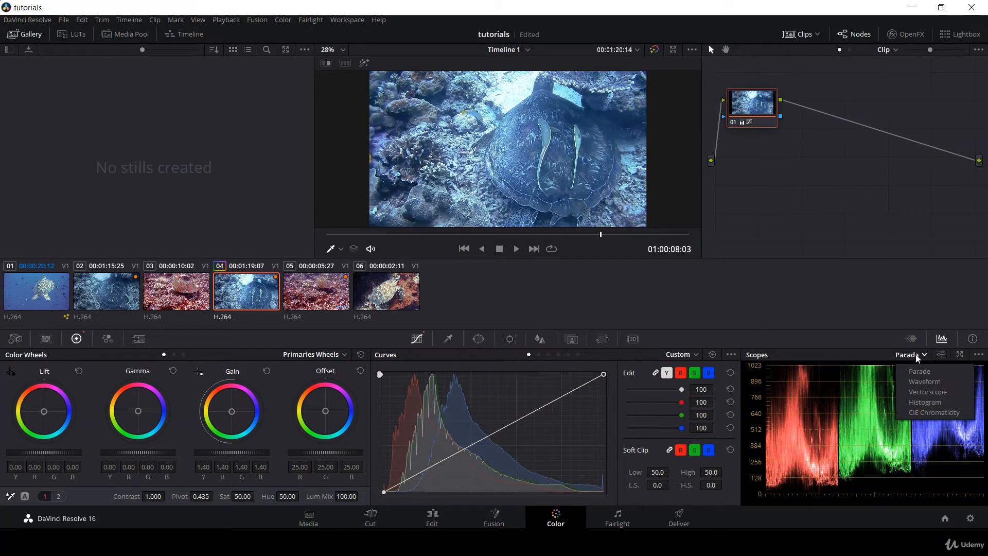
click(921, 390)
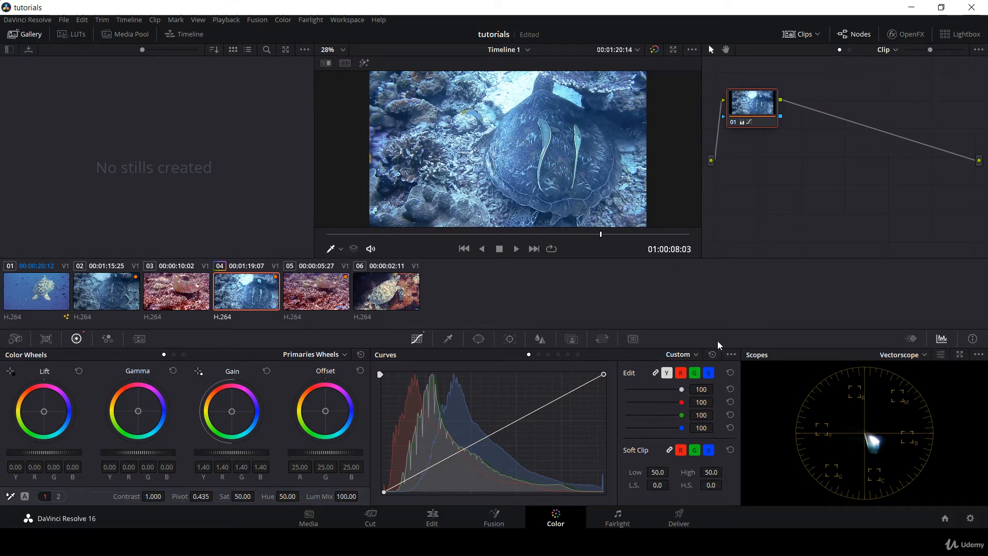
click(902, 356)
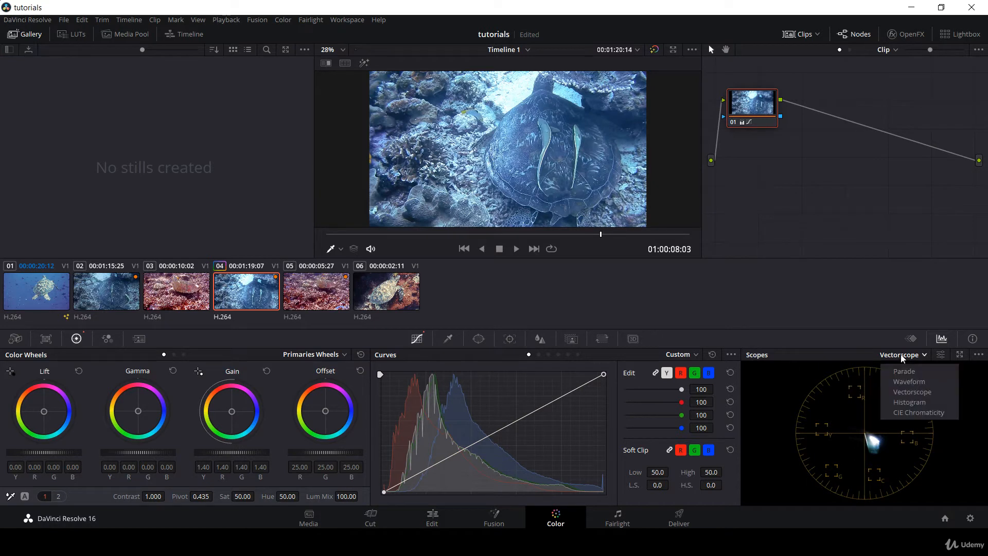
click(904, 381)
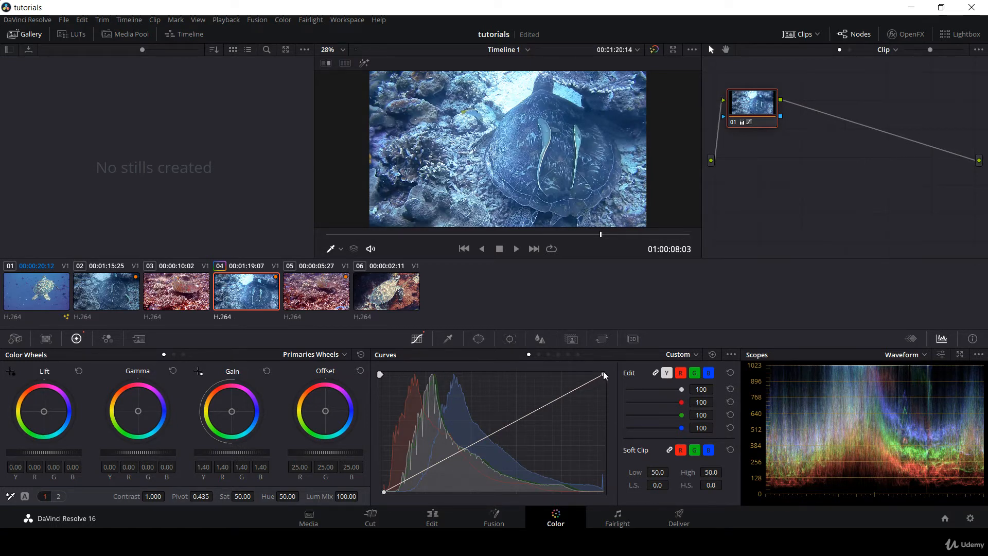
- Try lowering the custom curve's white point, restore it to maximum, and test the black point
drag(603, 373, 613, 398)
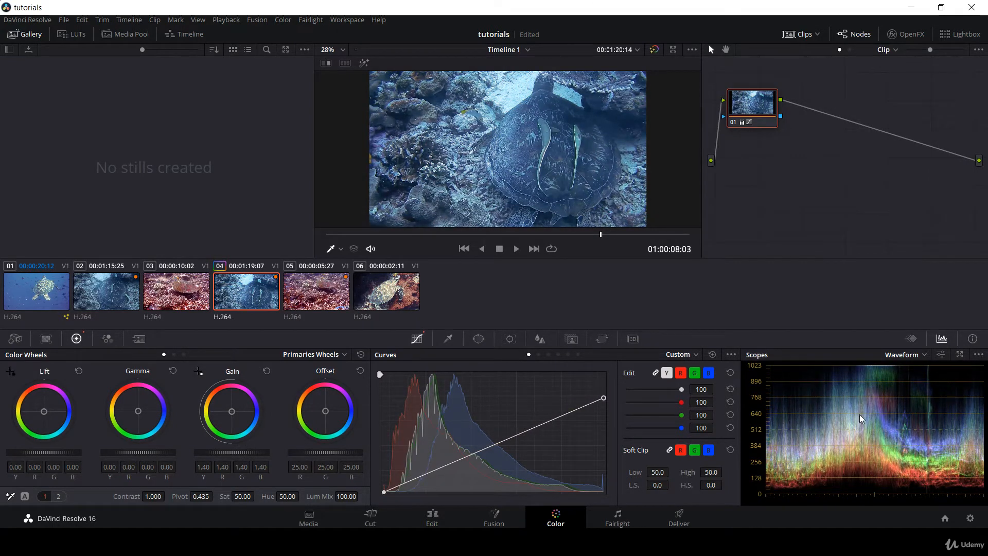
drag(604, 399, 603, 373)
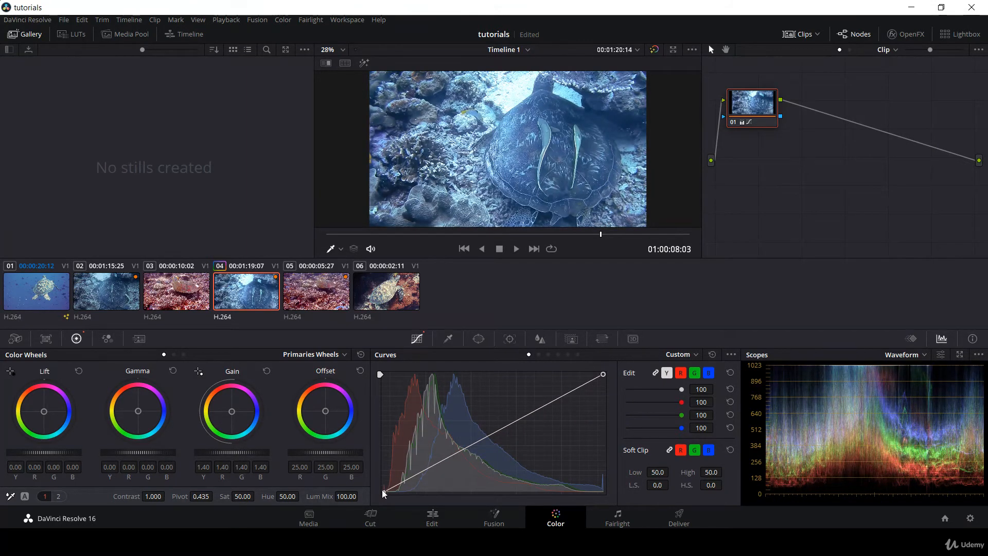
mouse_move(386, 493)
mouse_down()
mouse_move(431, 498)
mouse_move(371, 497)
mouse_up()
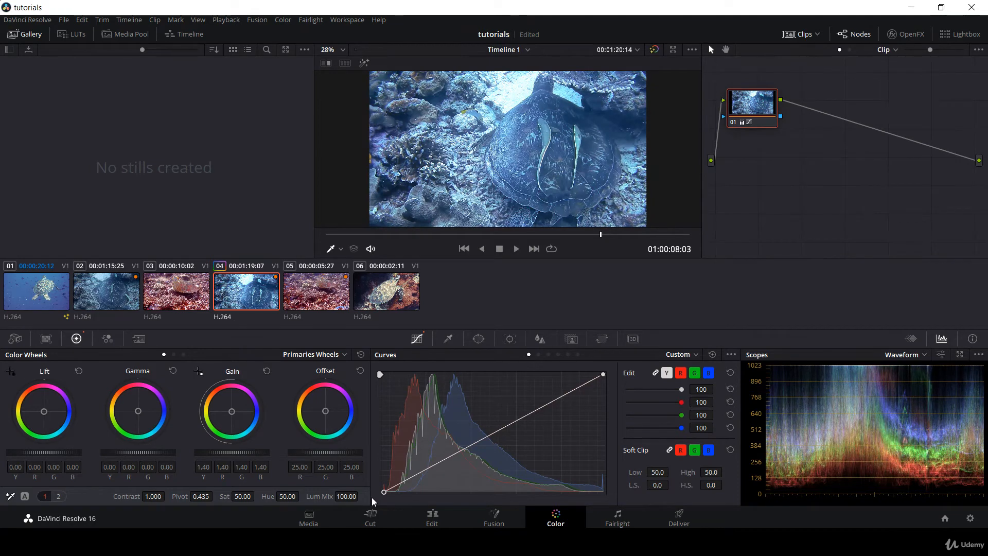
mouse_move(371, 497)
mouse_down()
mouse_move(372, 477)
mouse_move(372, 498)
mouse_up()
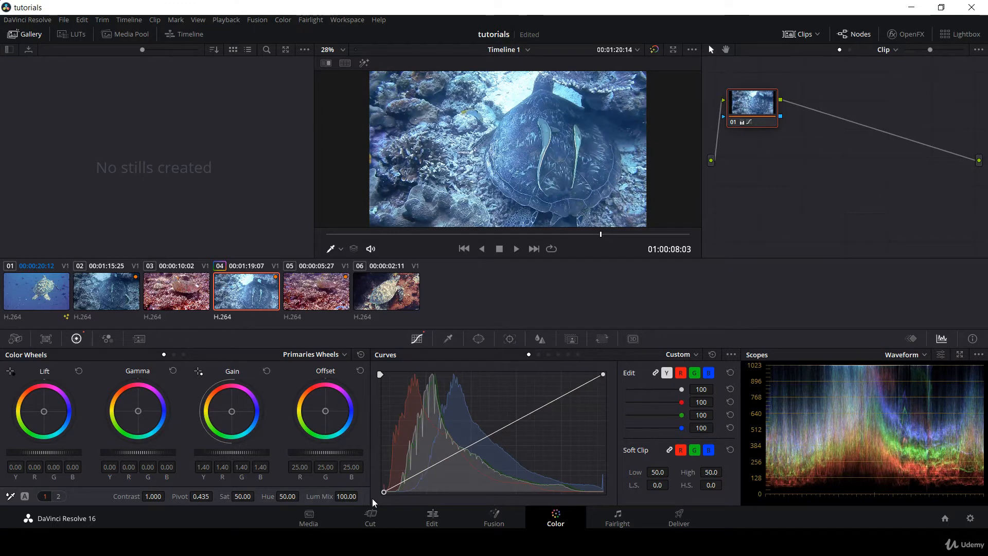
- Add two midtone points to clip 04's custom curve, lowering the darker one and raising the brighter one to increase contrast
click(482, 437)
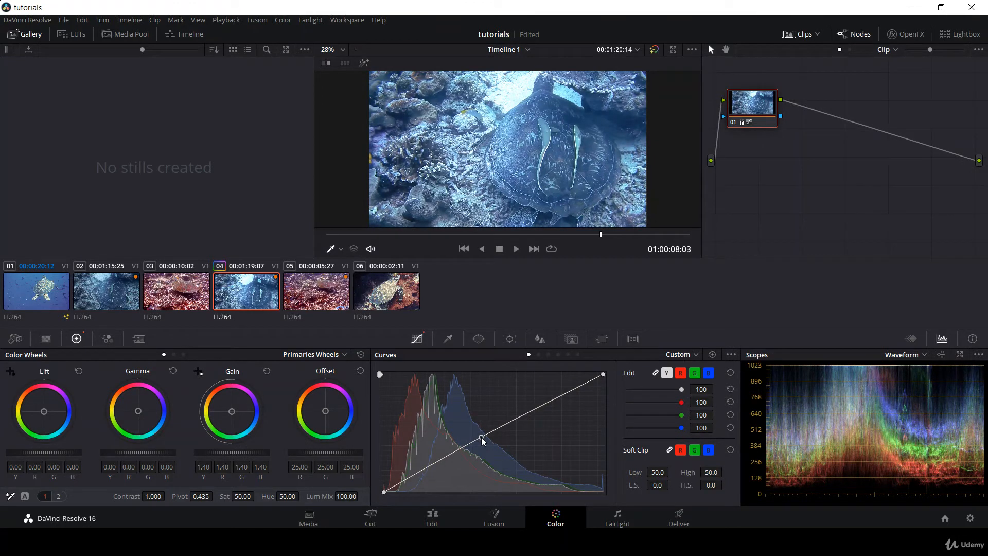
drag(482, 438, 484, 443)
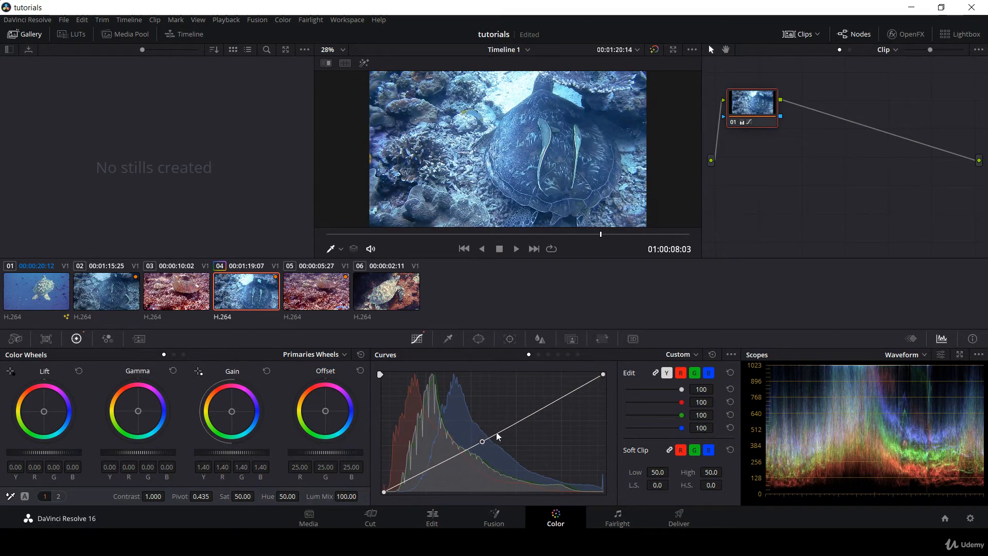
click(513, 425)
drag(512, 424, 509, 419)
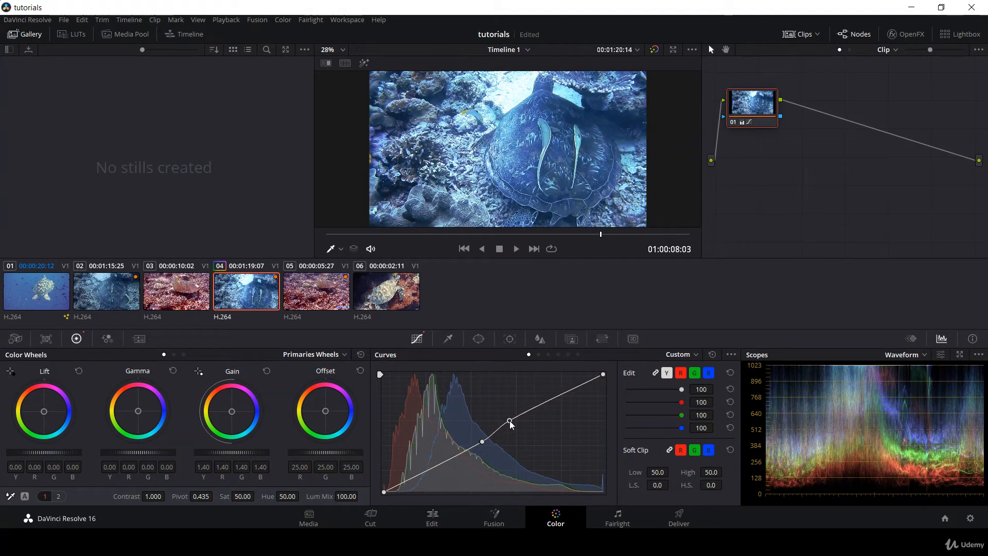
drag(483, 443, 485, 445)
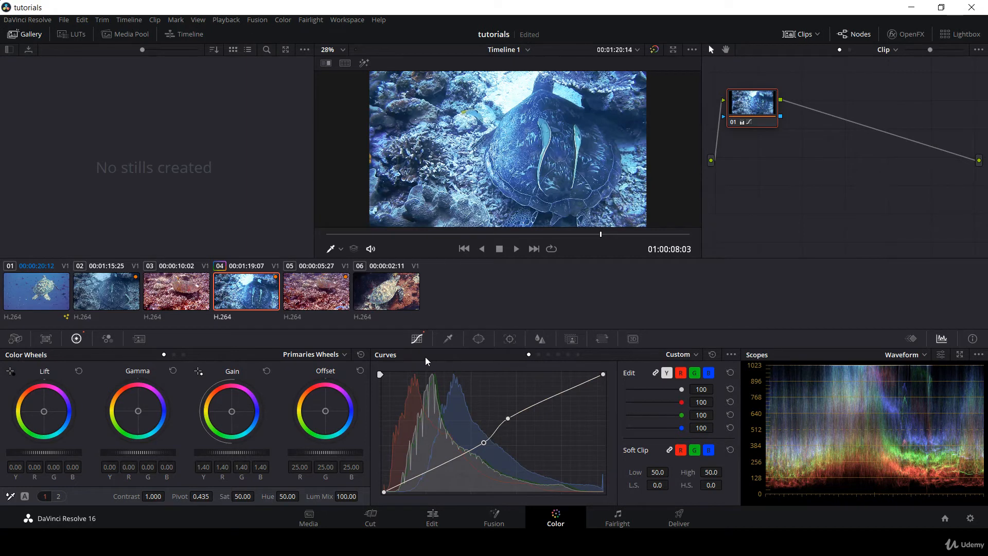
- Undo the midtone point edits on clip 04's custom curve, back to a straight diagonal
key(ctrl+z)
key(ctrl+z)
key(ctrl+z)
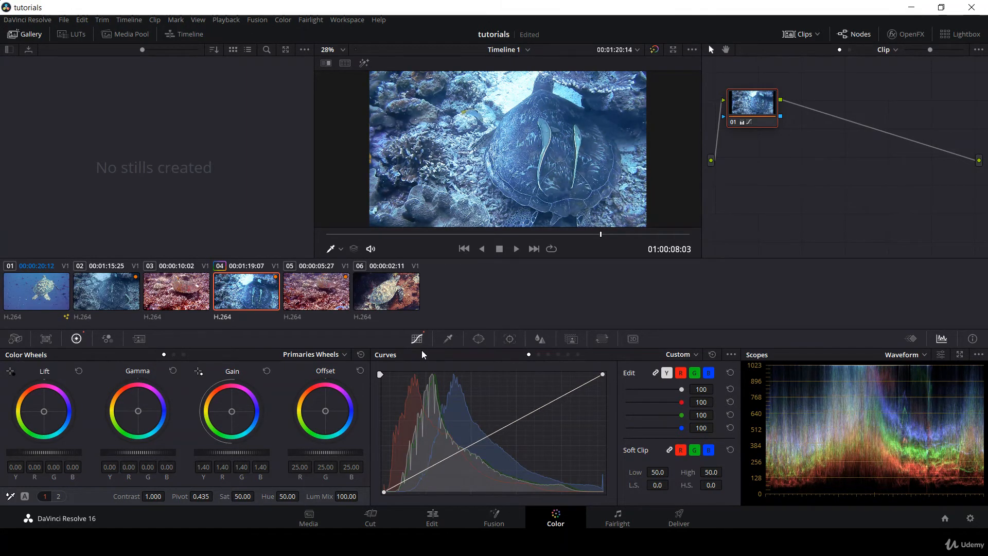
- Open the Qualifier for clip 04, reset its Gain wheel, and move the playhead to 01:00:07:22
click(449, 340)
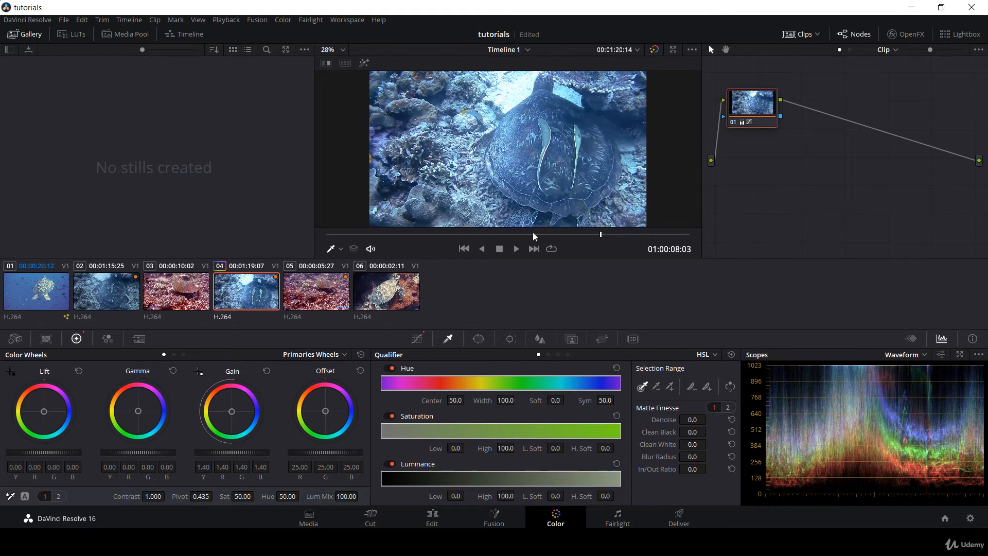
drag(565, 235, 534, 235)
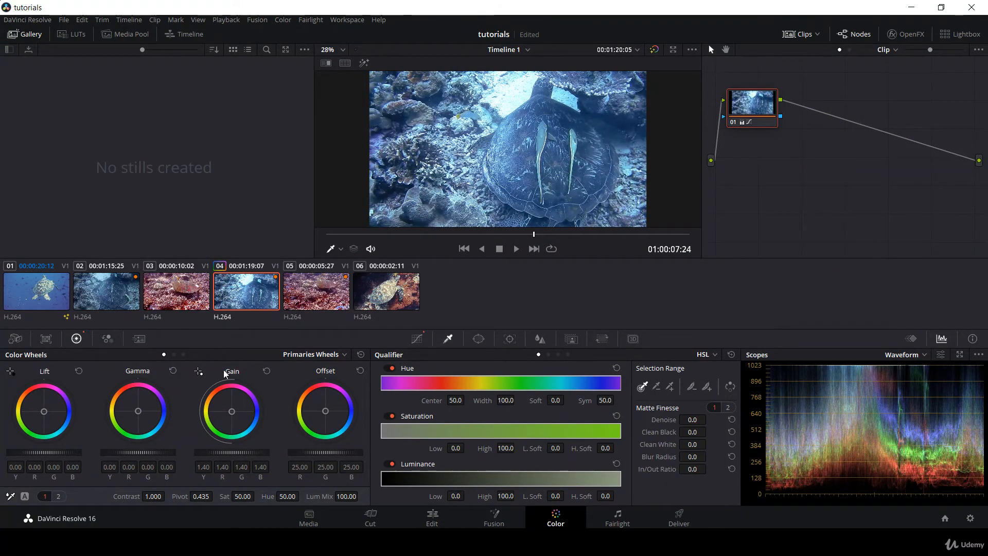
click(266, 371)
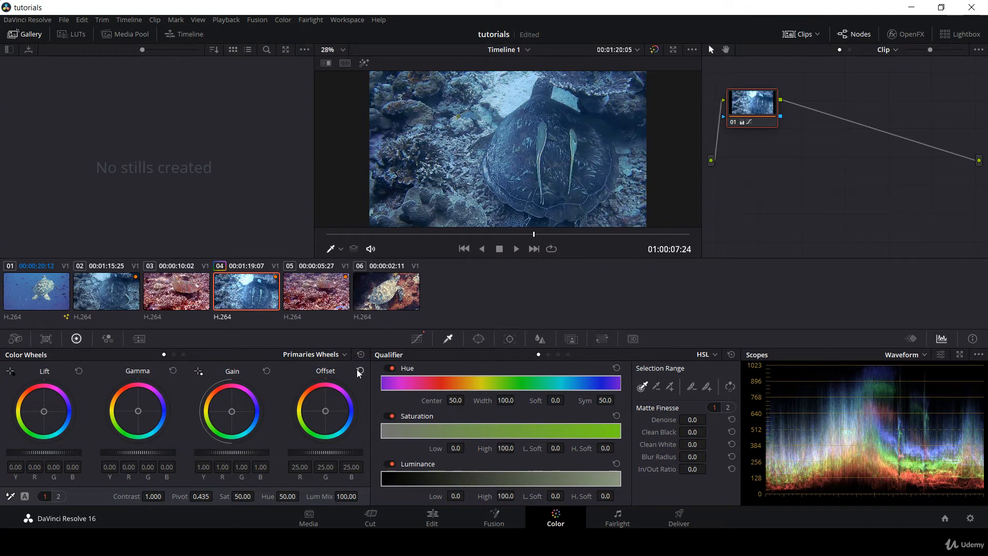
drag(534, 235, 518, 234)
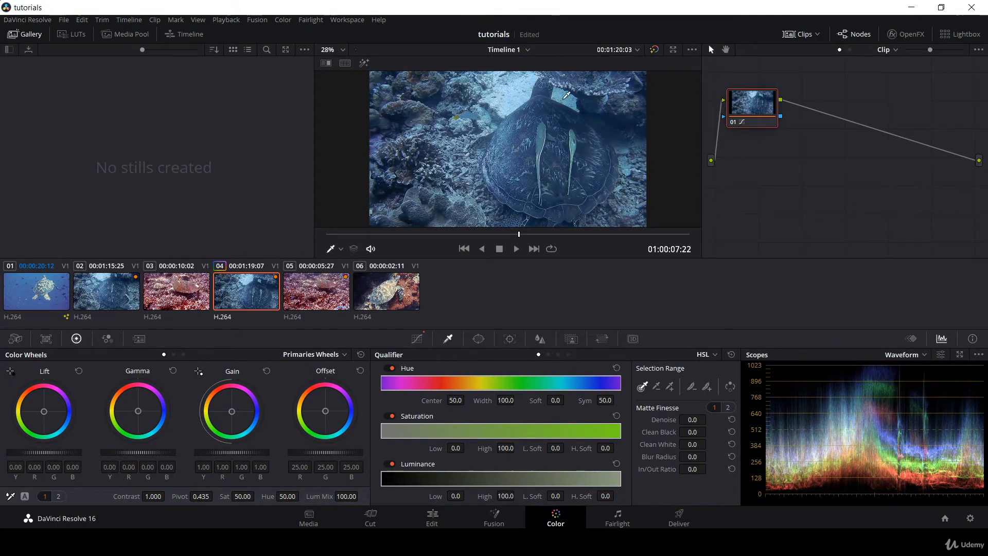
- Sample the pale patch above the turtle's shell with the HSL qualifier and tint its Gain orange, with red 1.67, green 0.90 and blue 0.01
click(566, 93)
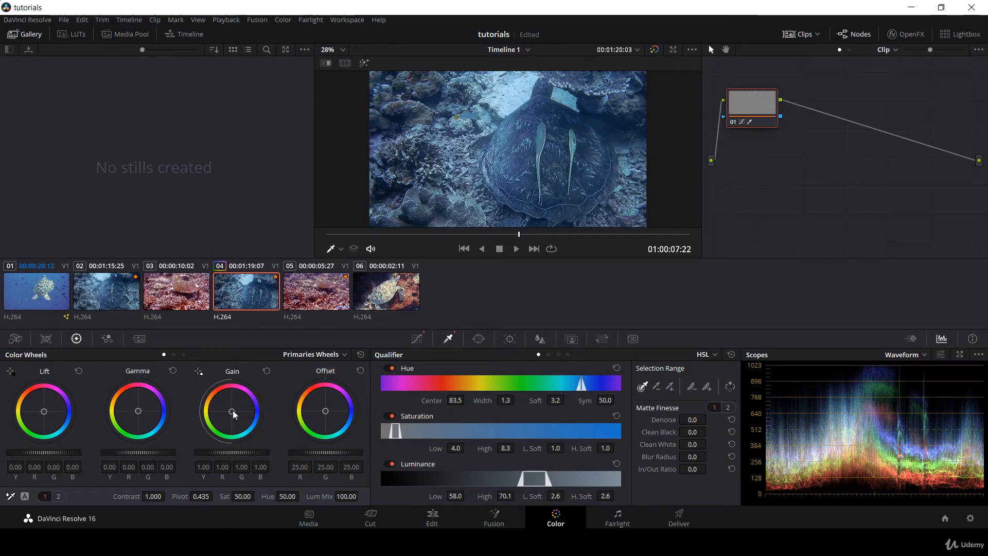
mouse_move(232, 411)
mouse_down()
mouse_move(243, 407)
mouse_move(229, 409)
mouse_move(228, 425)
mouse_up()
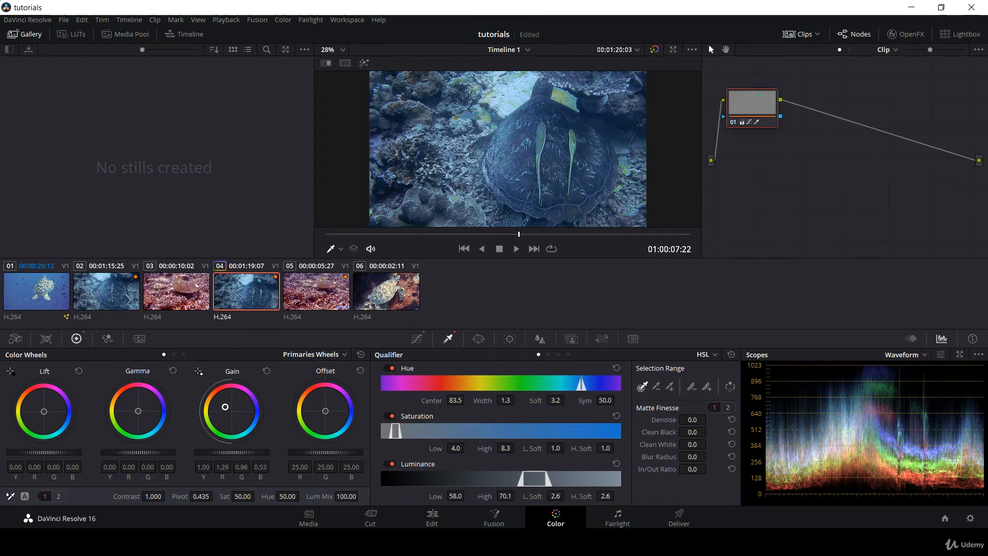
drag(220, 401, 218, 401)
- Add a linear power window to clip 04 and reshape it over the coral beside the turtle, at Pan 44.25 and Tilt 48.40
click(481, 344)
scroll(487, 440, up, 1)
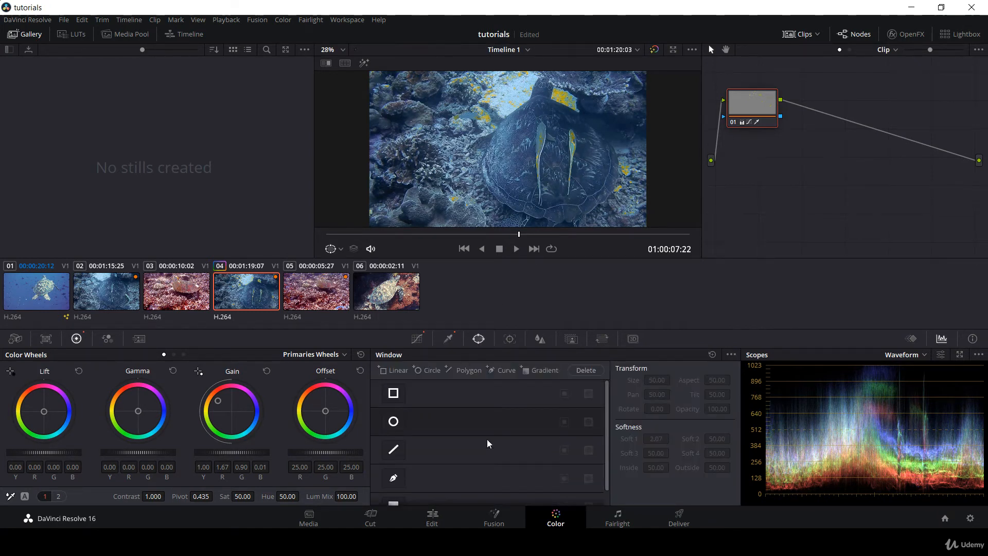
click(394, 402)
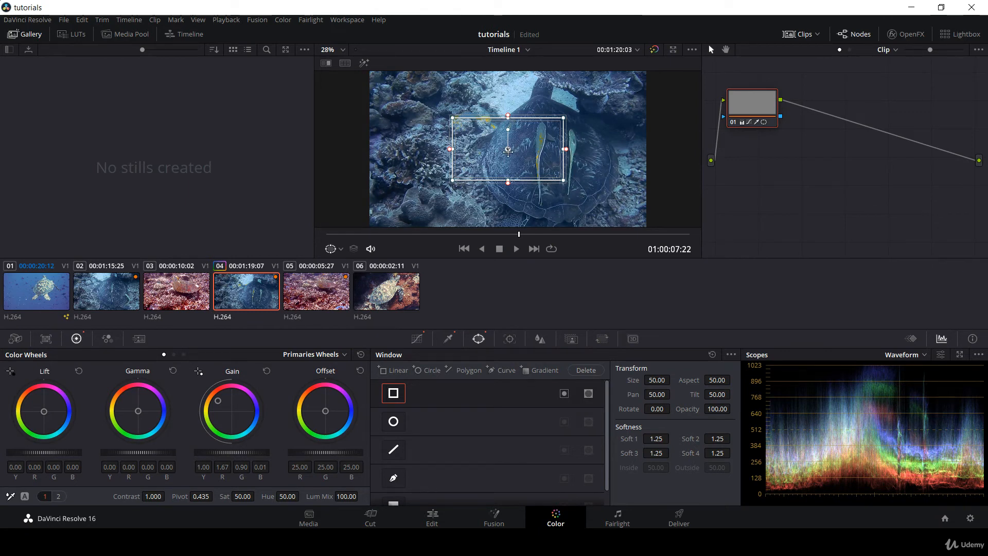
drag(507, 149, 526, 193)
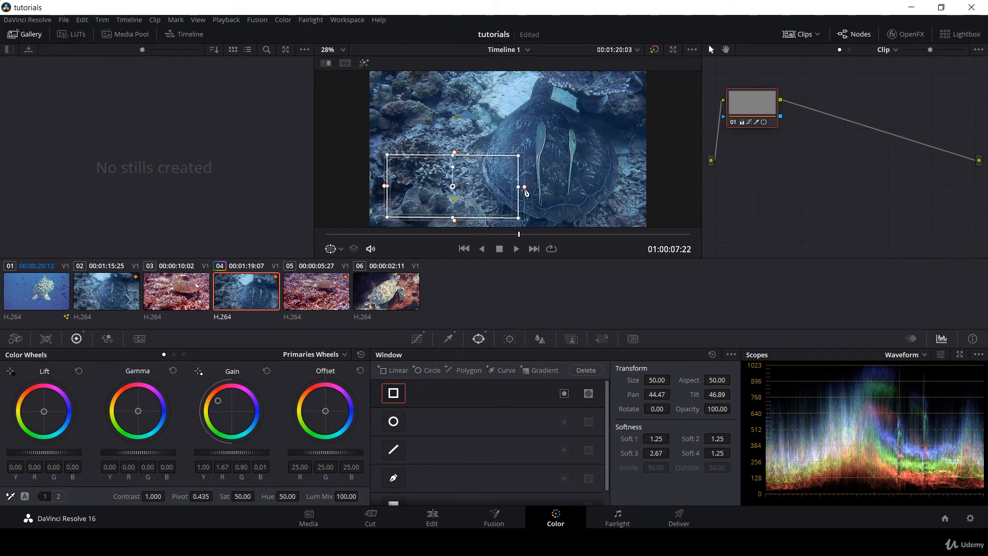
drag(454, 153, 456, 149)
mouse_move(453, 186)
mouse_down()
mouse_move(461, 165)
mouse_move(460, 200)
mouse_move(449, 171)
mouse_up()
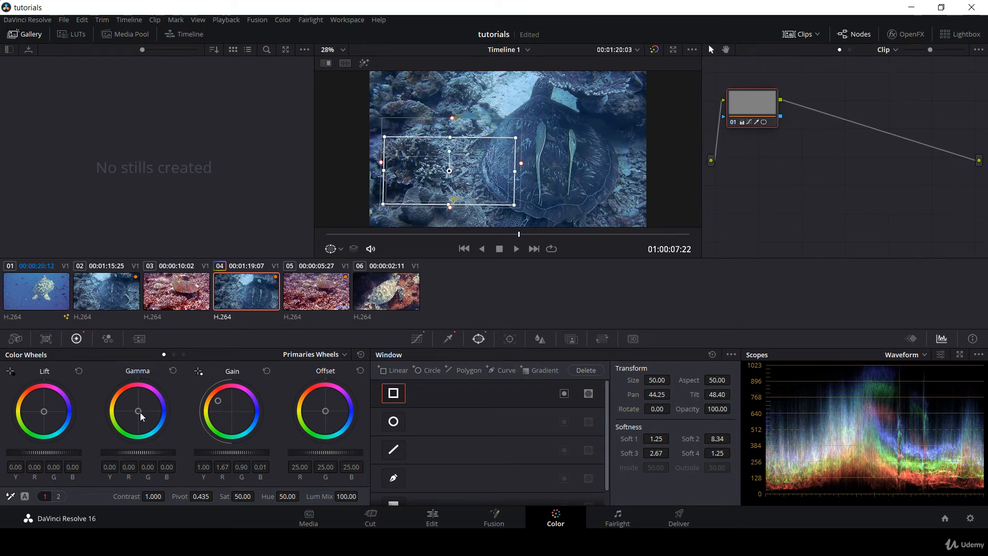
- Try slight Gamma and Offset colour shifts inside the linear window, with Offset at 25.34, 24.21, 27.04, and reset the Gain wheel
drag(140, 418, 142, 407)
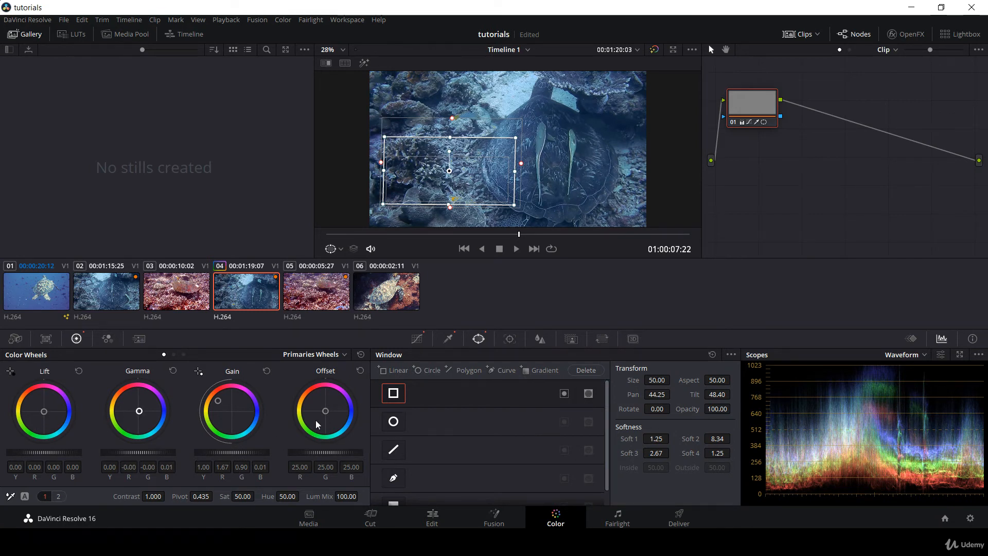
drag(331, 414, 327, 411)
drag(242, 496, 257, 496)
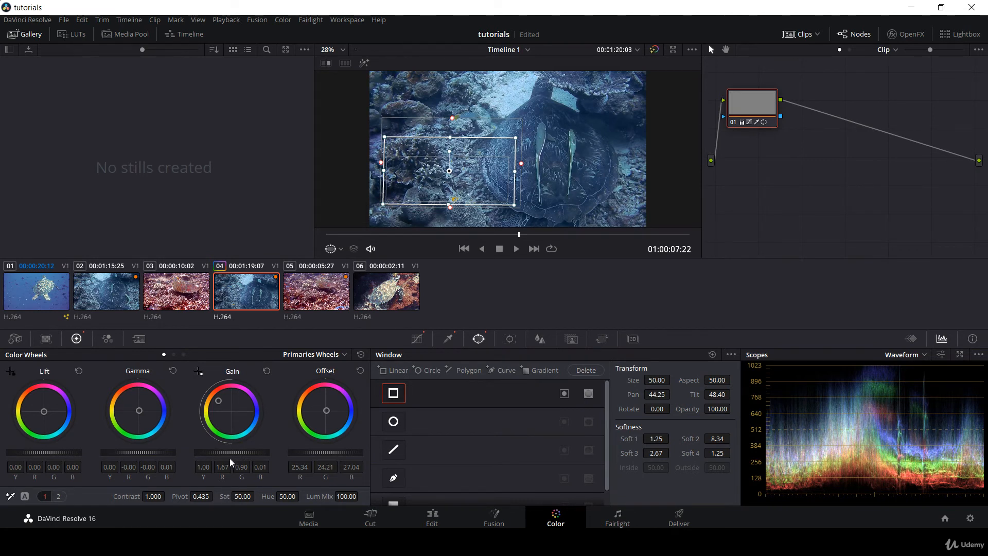
mouse_move(231, 452)
mouse_down()
mouse_move(258, 452)
mouse_move(216, 453)
mouse_up()
click(267, 370)
- Move the linear window onto the turtle's shell at Pan 53.61 and Tilt 50.49, and raise the Gain to 1.98
drag(459, 170, 570, 146)
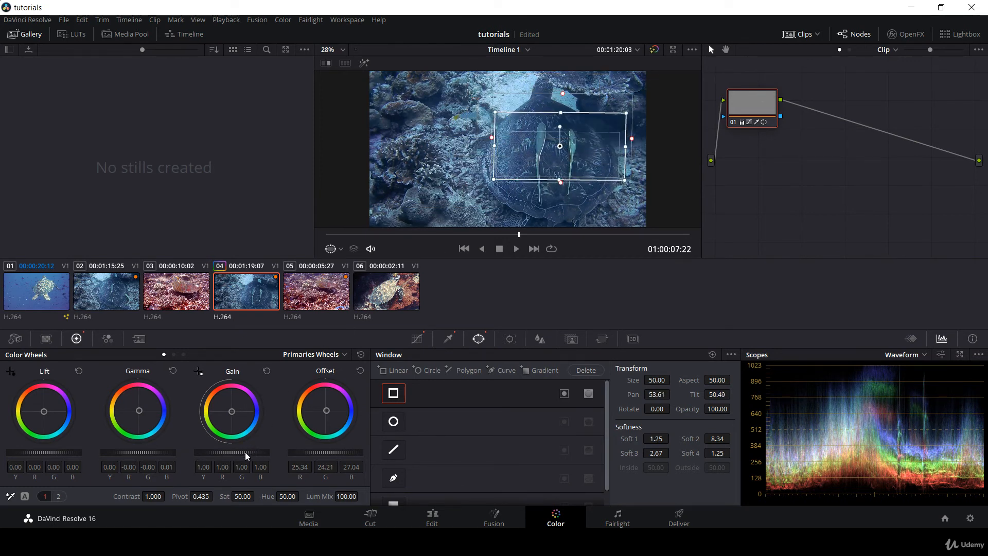
drag(232, 452, 276, 453)
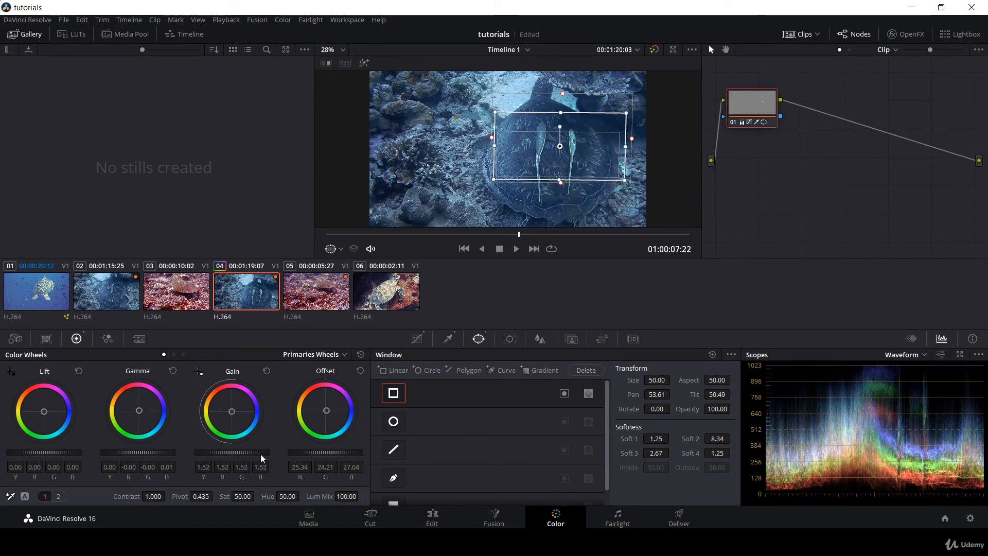
drag(261, 454, 281, 454)
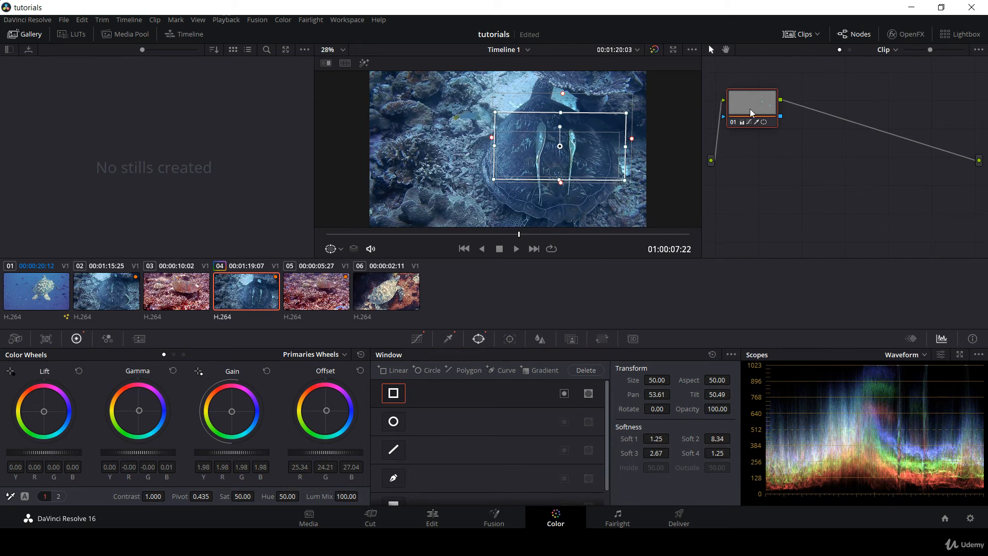
- Compare clip 04's corrector node with the node graph on the Fusion page, and delete node 01 on the Color page
mouse_move(751, 111)
mouse_down()
mouse_move(753, 163)
mouse_move(769, 158)
mouse_move(766, 123)
mouse_up()
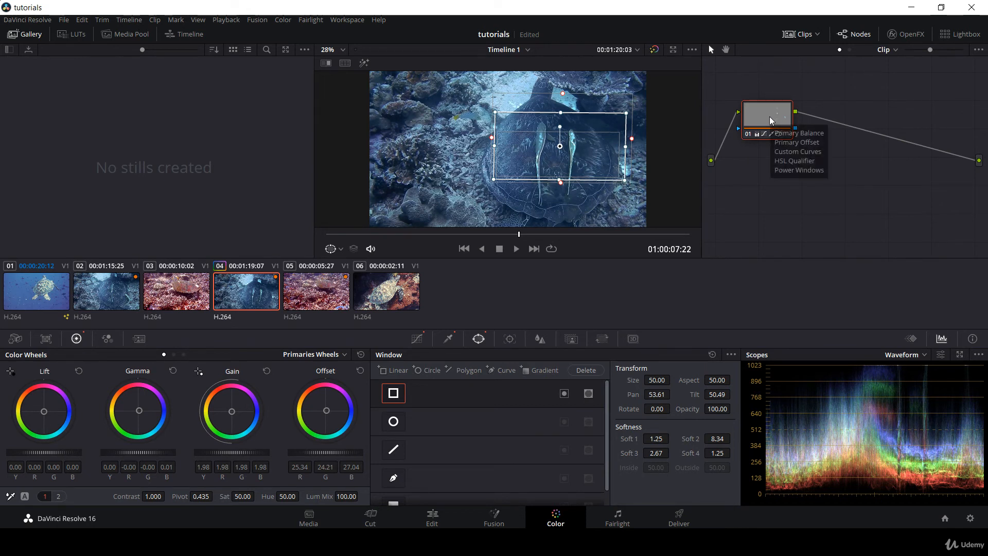
click(494, 517)
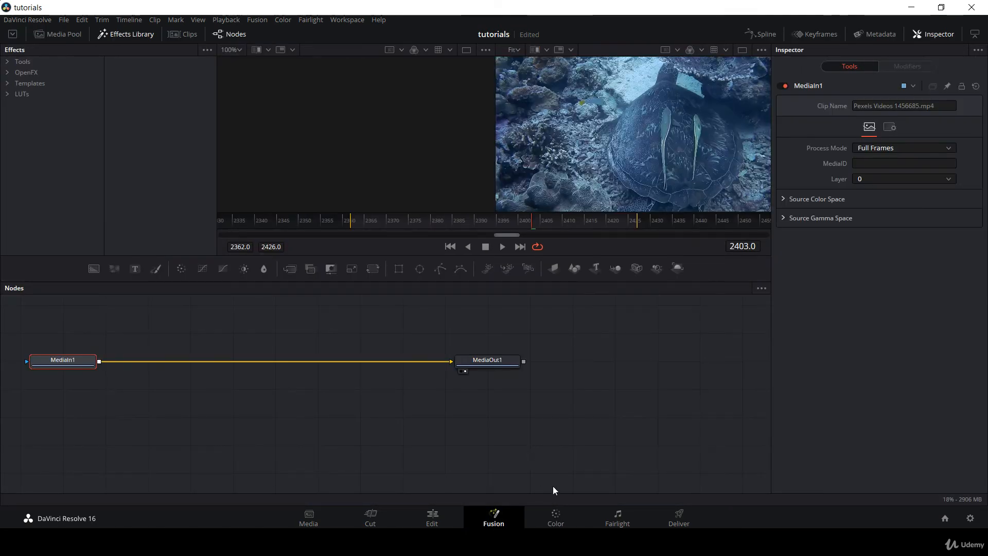
click(556, 517)
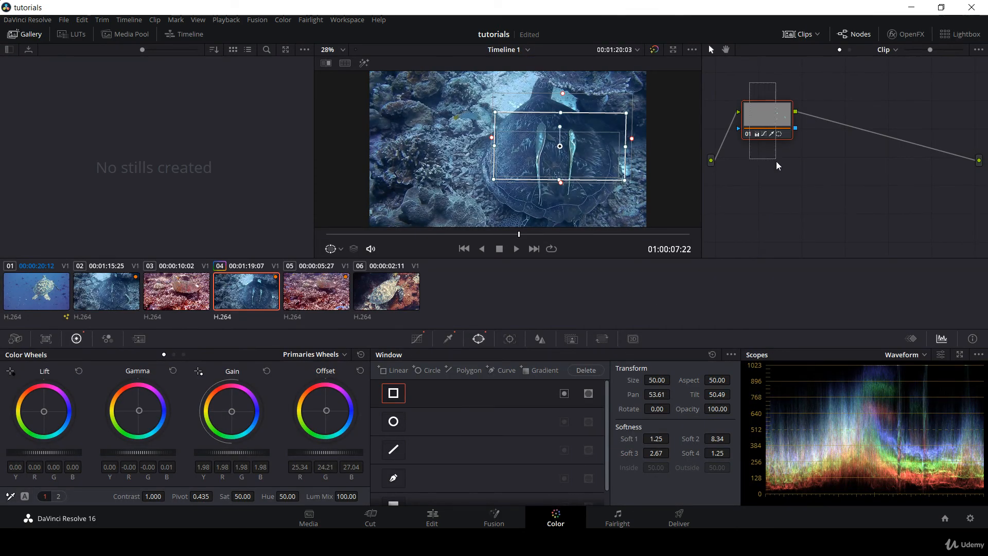
key(Delete)
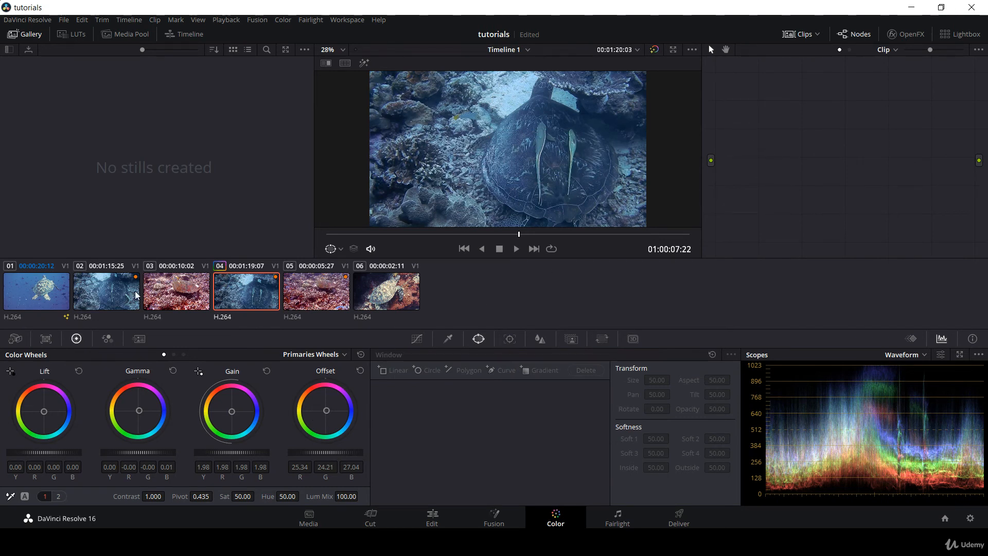
- Select clip 06, move the playhead to 01:00:09:22, and raise node 01's Gain to 1.21
click(385, 301)
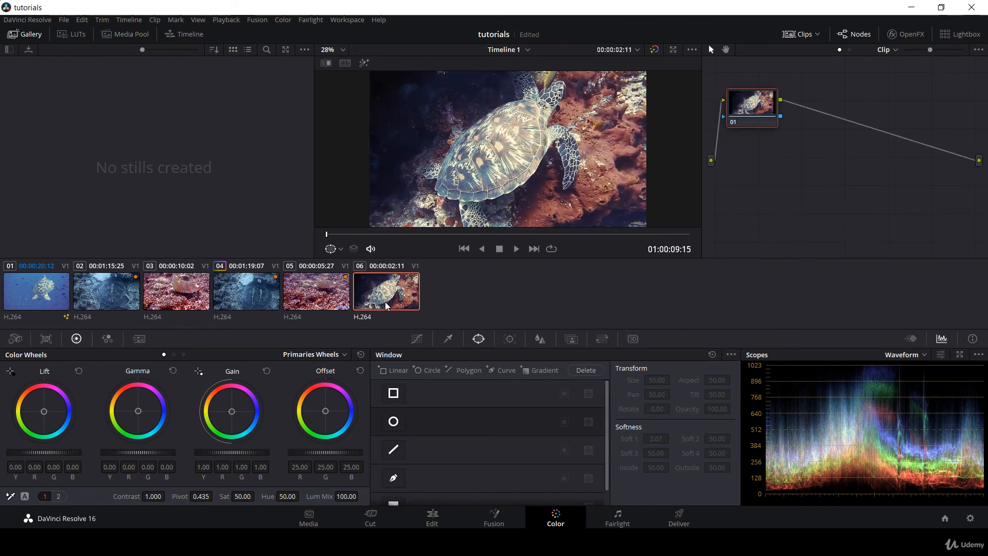
click(442, 234)
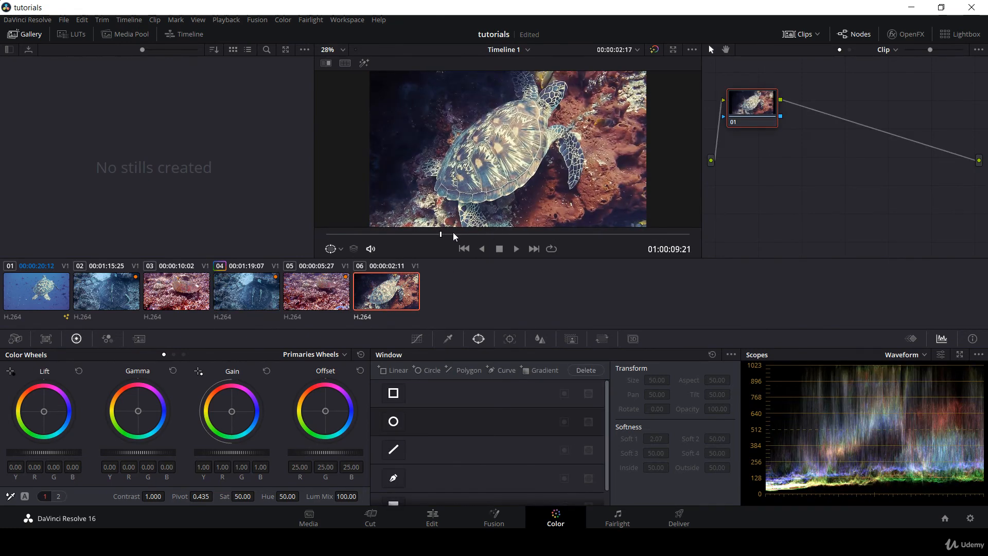
click(454, 234)
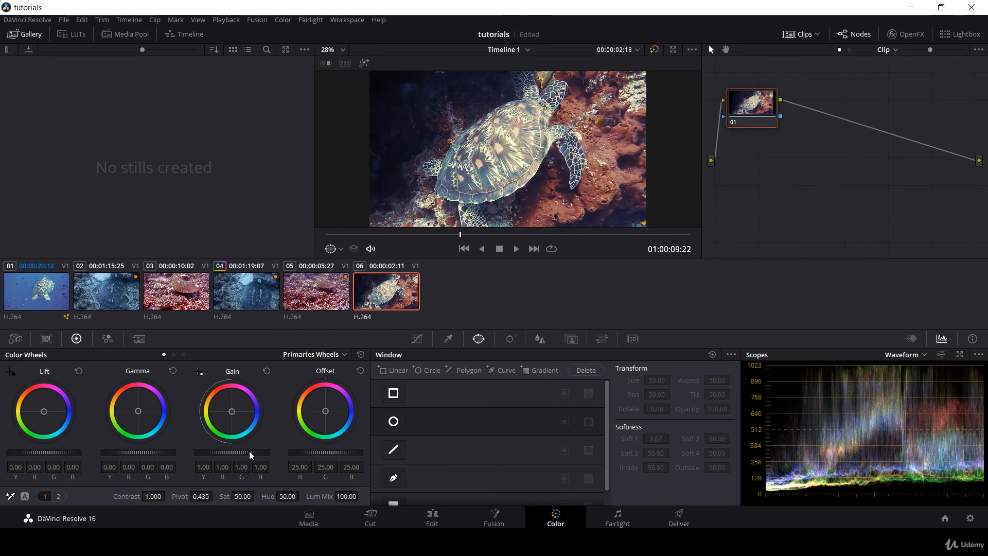
drag(230, 450, 255, 450)
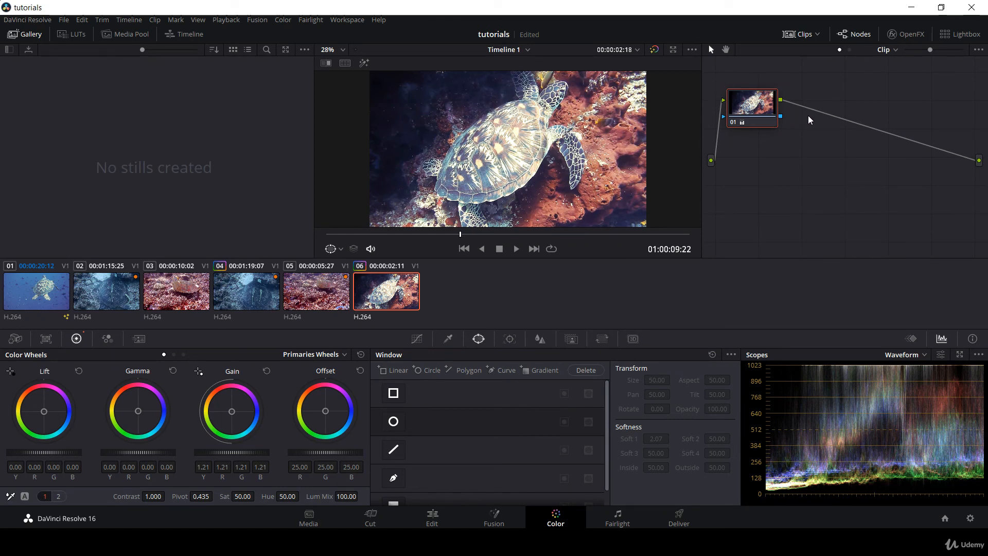
- Add serial node 02 with a circular power window, shrunk around the turtle's head at Pan 54.00 and Tilt 54.42
key(alt+s)
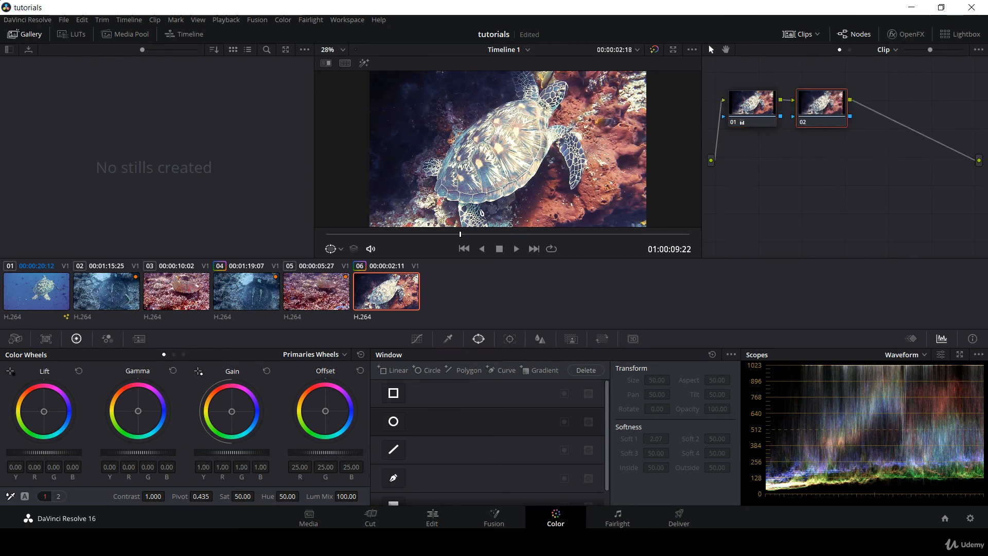
click(394, 422)
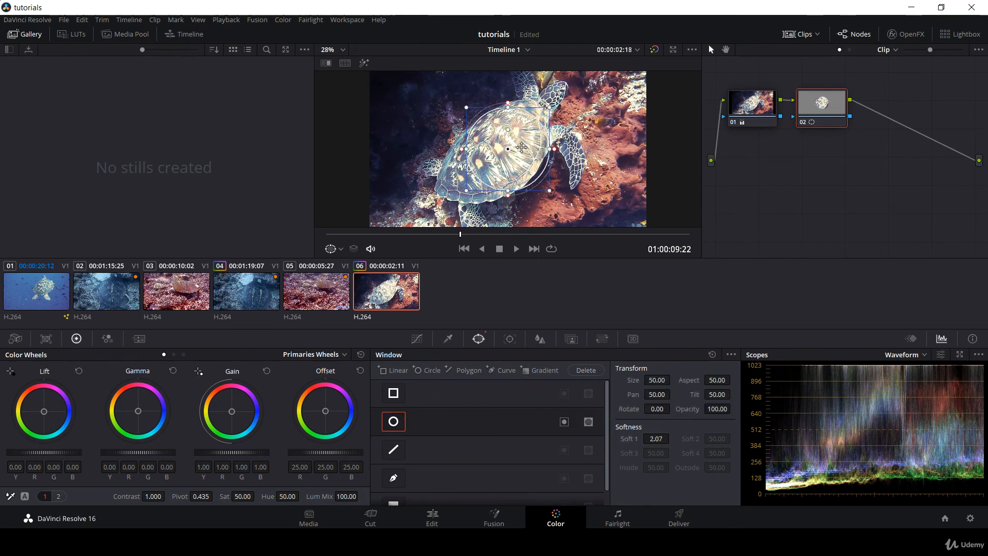
drag(509, 153, 556, 95)
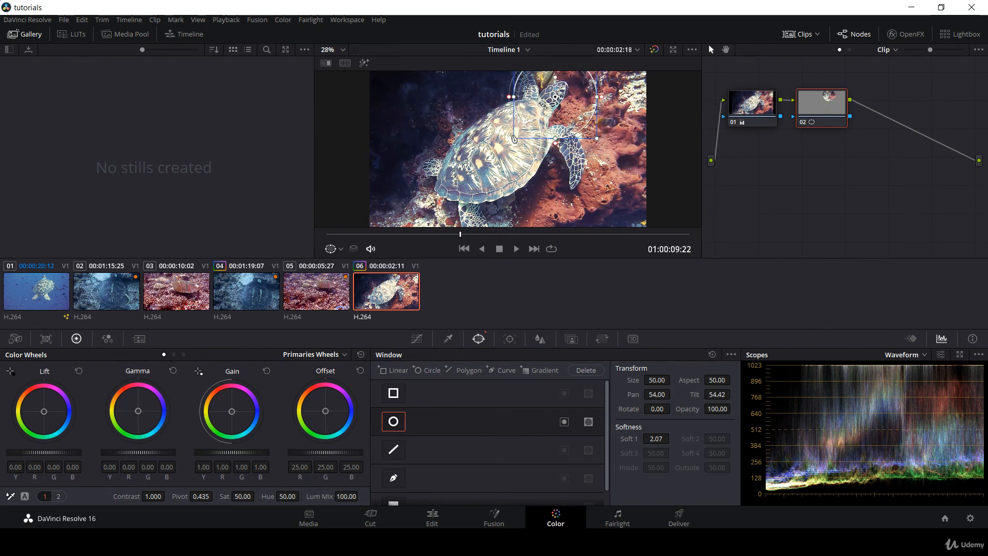
drag(515, 142, 538, 126)
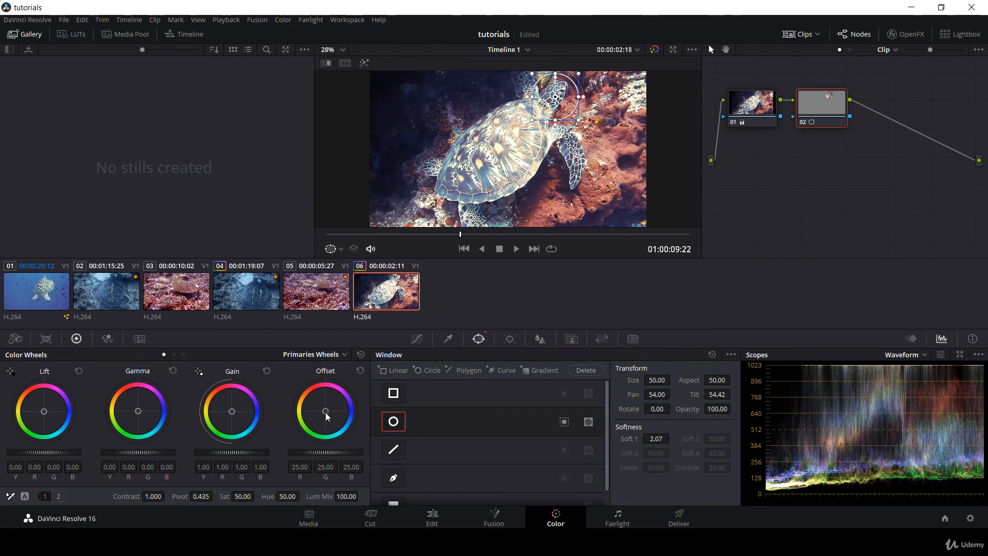
- Tint the turtle's head golden orange by shifting node 02's Offset to 37.91, 24.25, -12.59, and open the Tracker for the window
drag(325, 412, 309, 403)
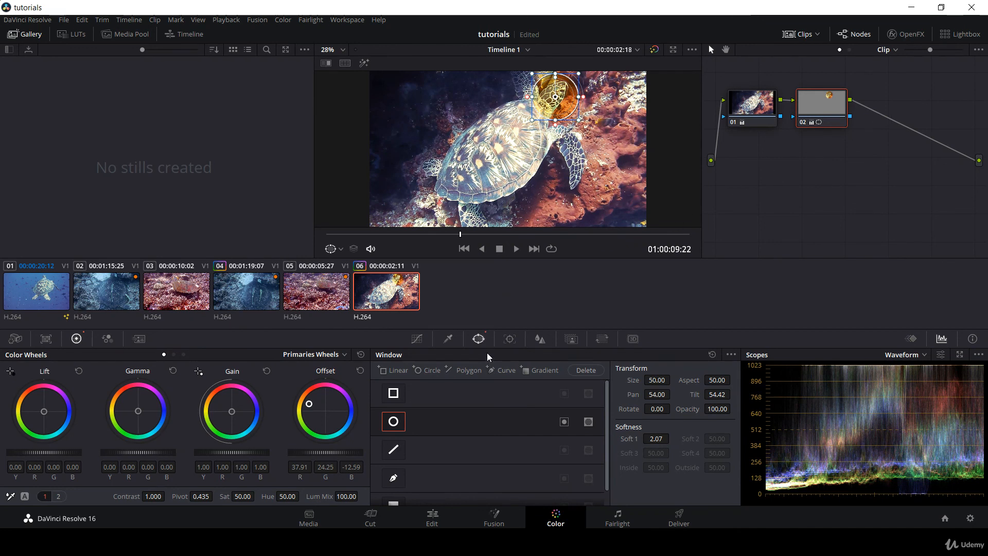
click(511, 343)
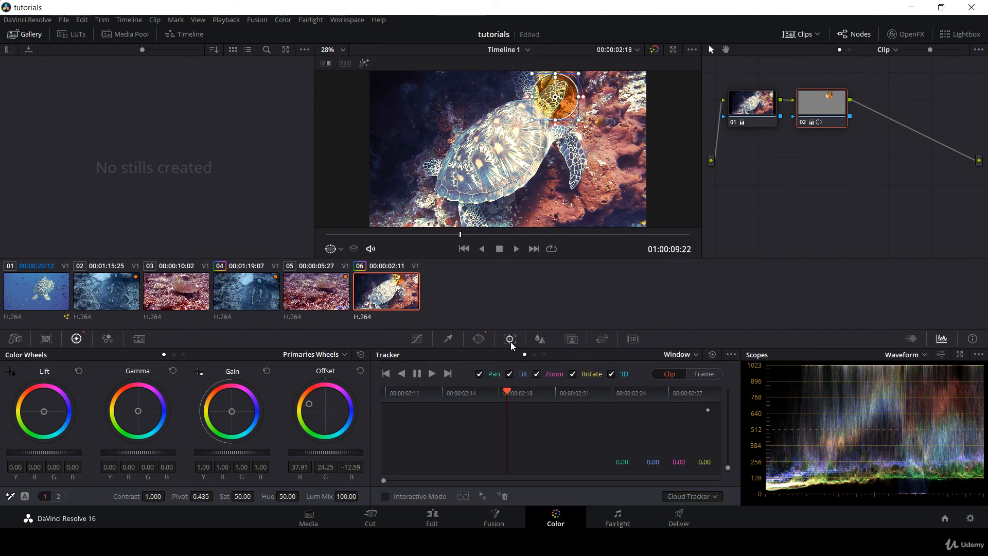